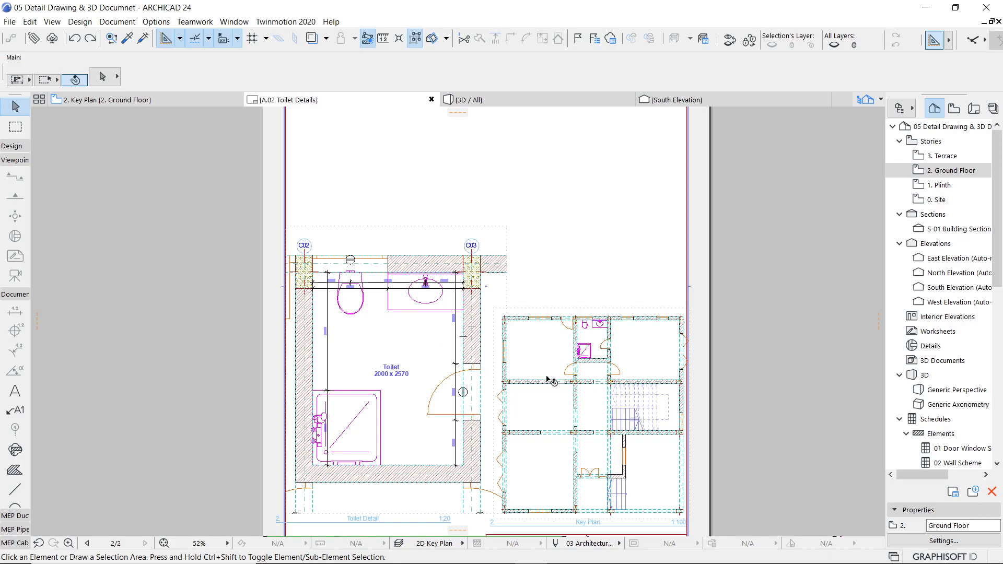
Step: Open the ground-floor key plan, look up the saved Toilet Detail view's settings in the view map, and return to the project map
left_click(141, 103)
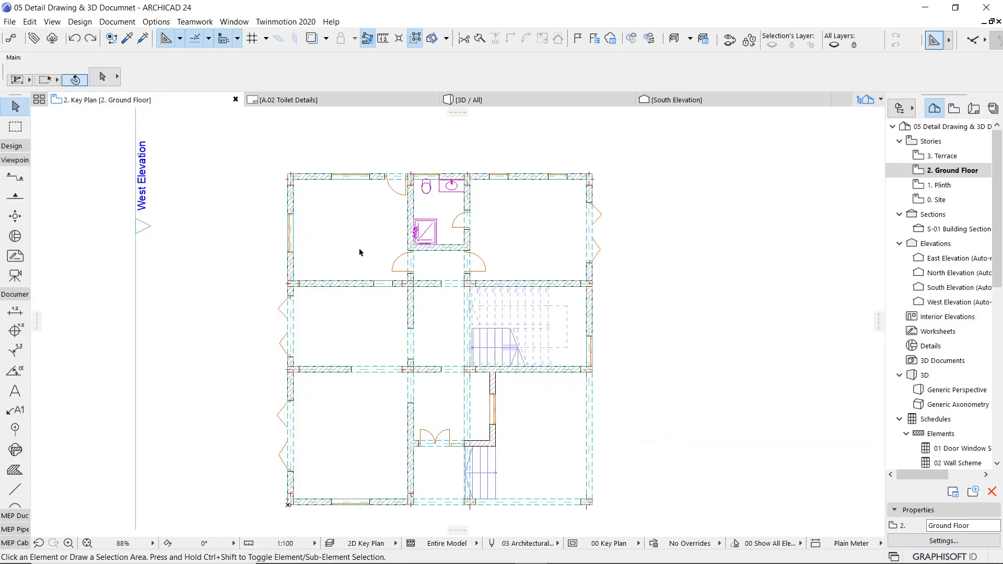
left_click(954, 108)
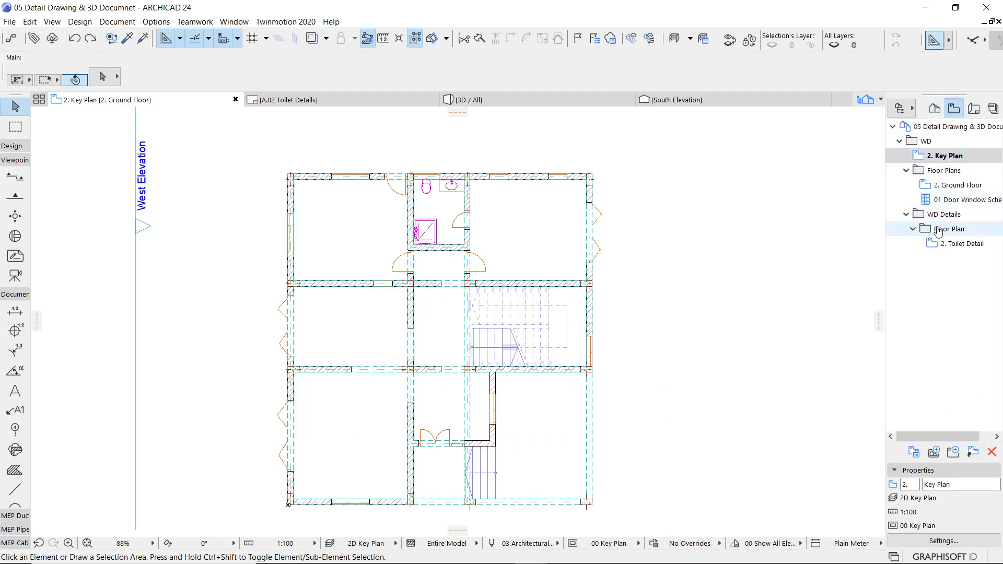
left_click(953, 245)
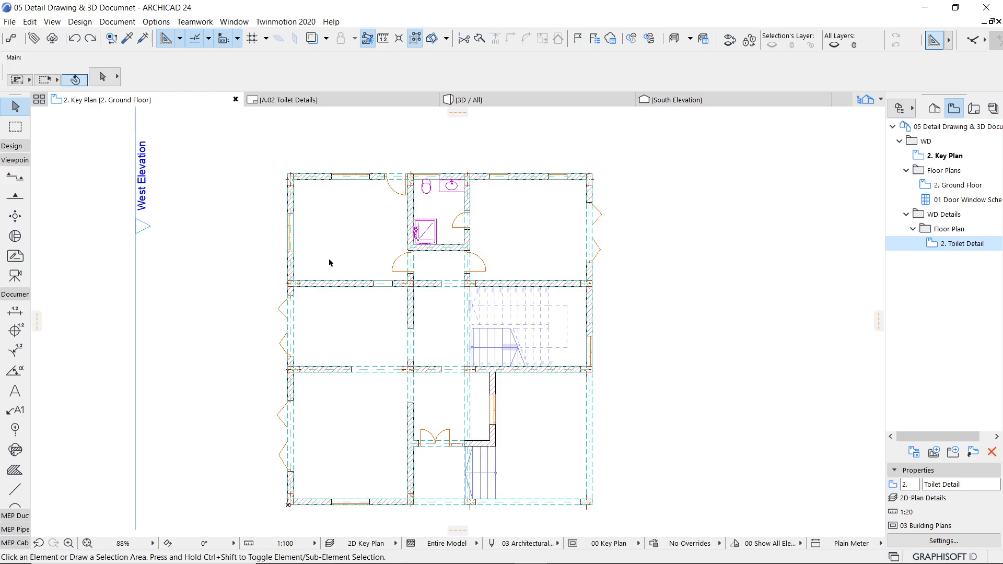
left_click(934, 109)
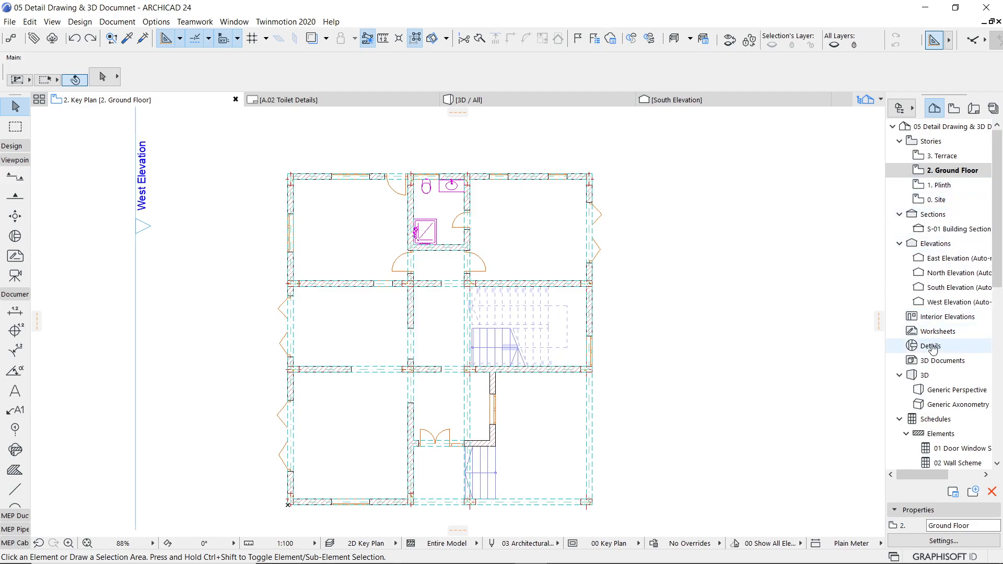
Step: With the Detail tool active, switch the ground-floor plan to the 2D-Plan WD layer combination and a 1:50 scale
left_click(9, 240)
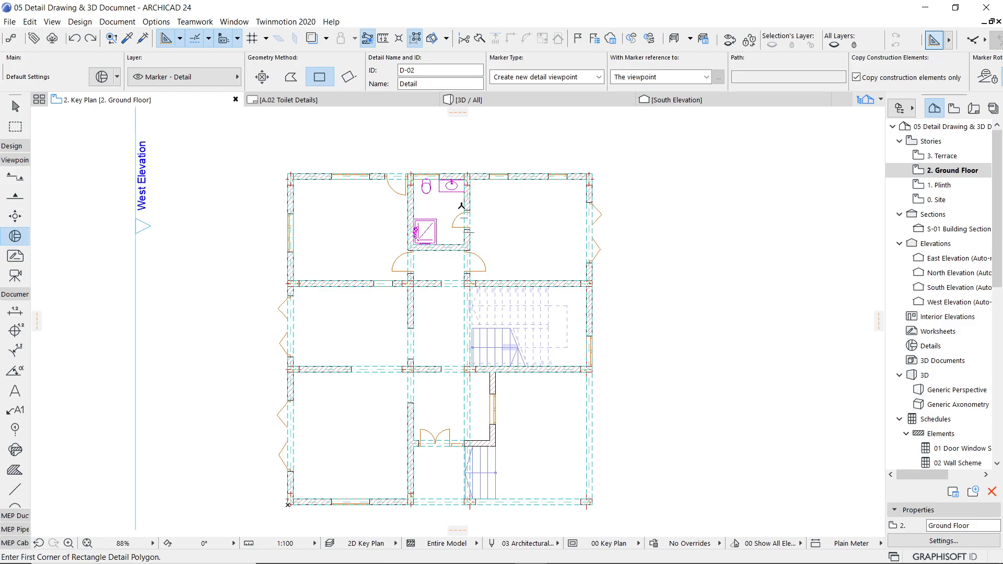
scroll(447, 202, "up", 3)
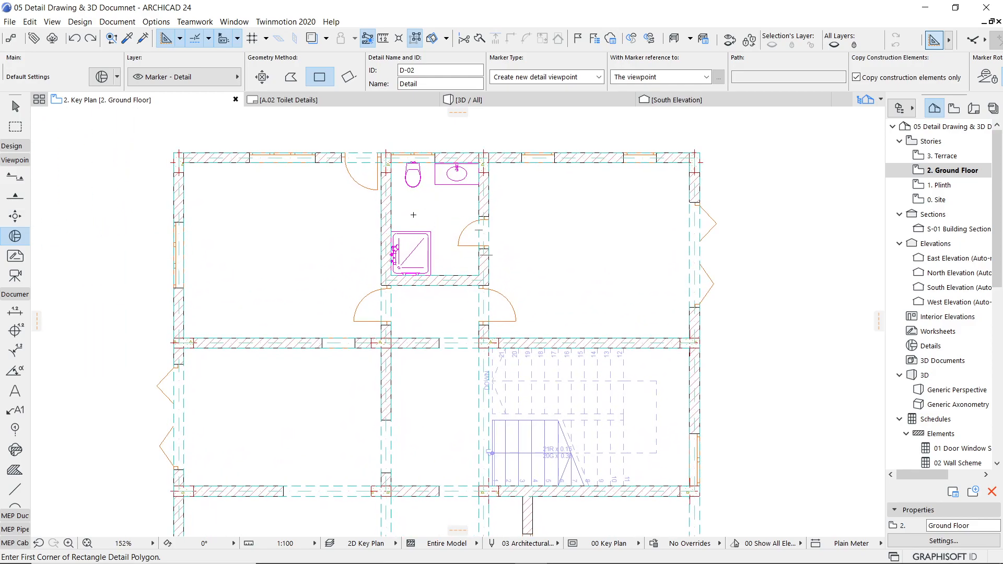
middle_click_drag(413, 218, 402, 336)
scroll(400, 330, "up", 2)
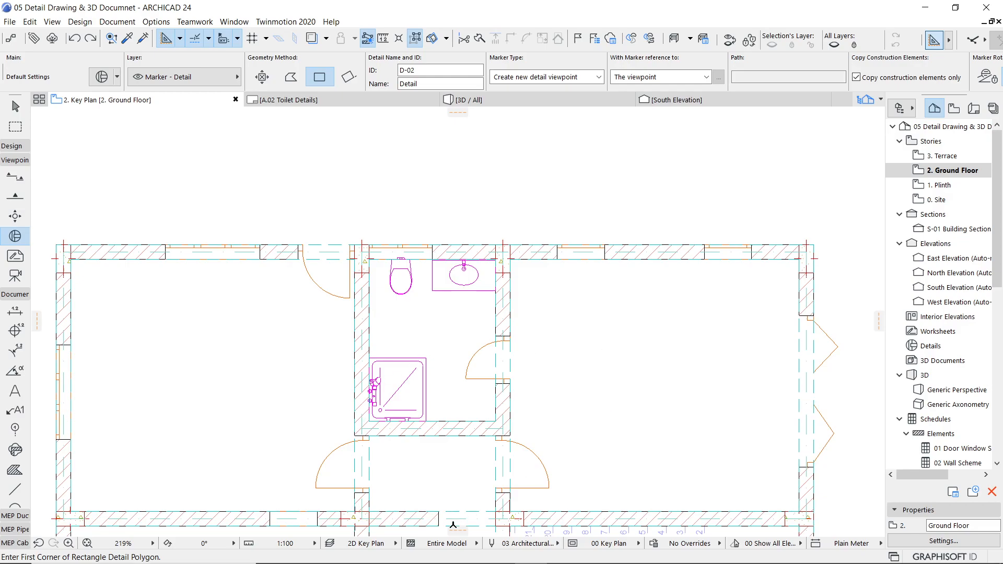
left_click(361, 544)
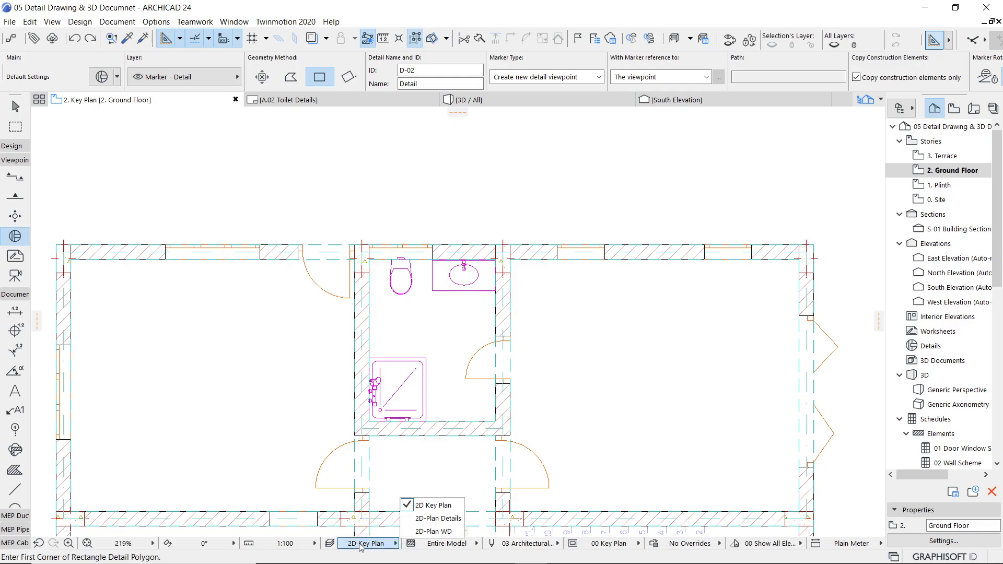
left_click(420, 532)
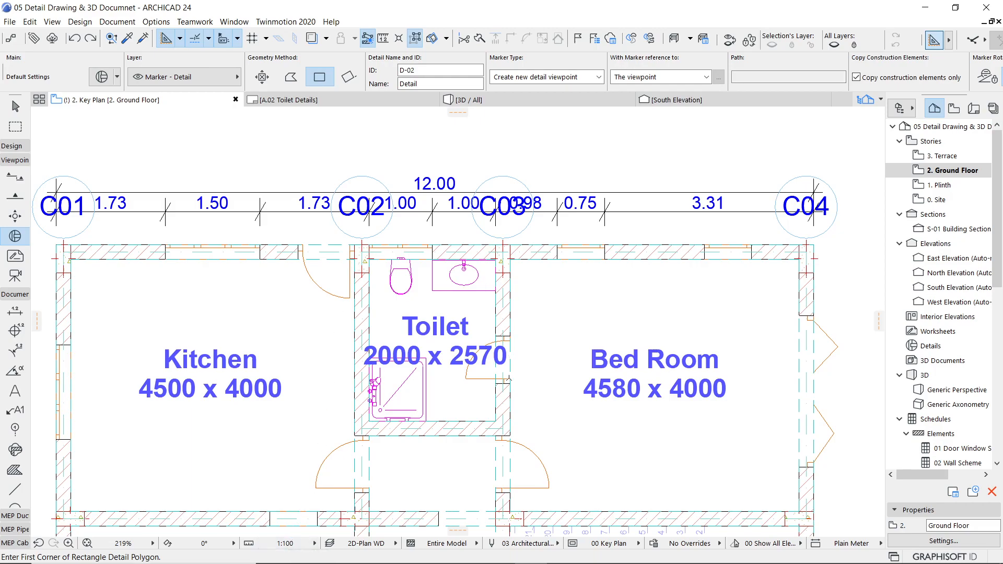
left_click(295, 545)
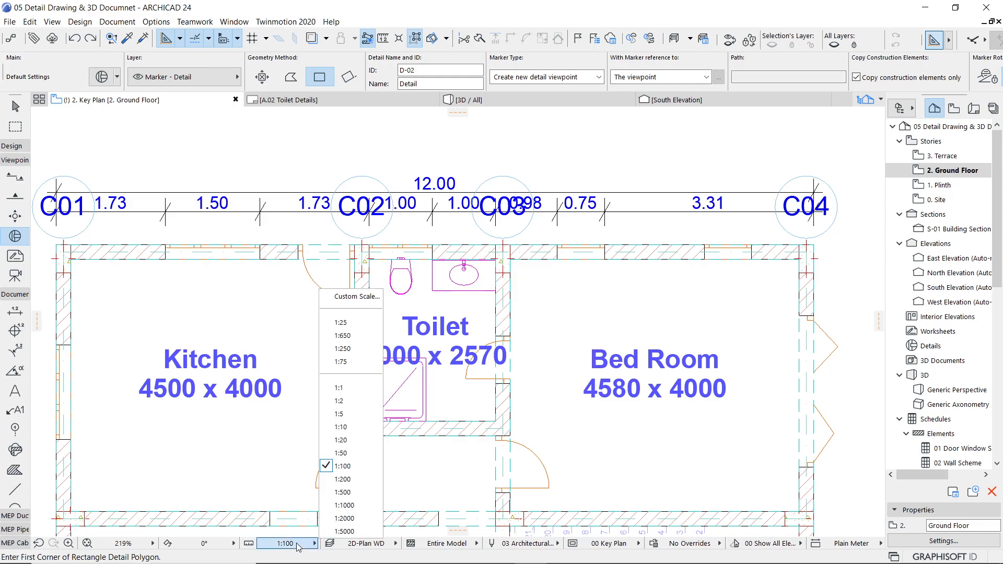
left_click(359, 460)
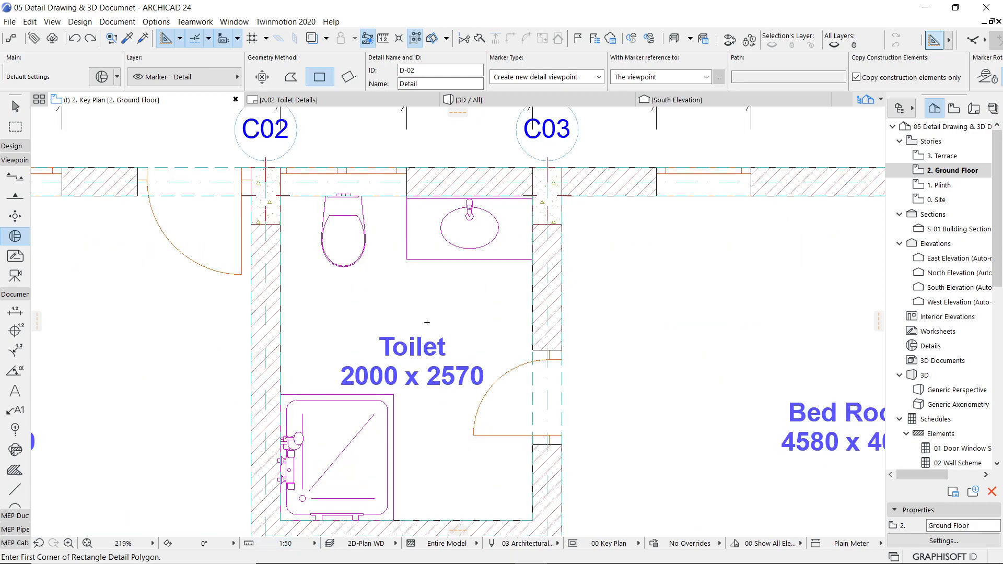
Step: Draw a rectangular detail boundary about 2850 by 3970 mm around the toilet and place its marker at the lower-right corner
scroll(463, 329, "down", 1)
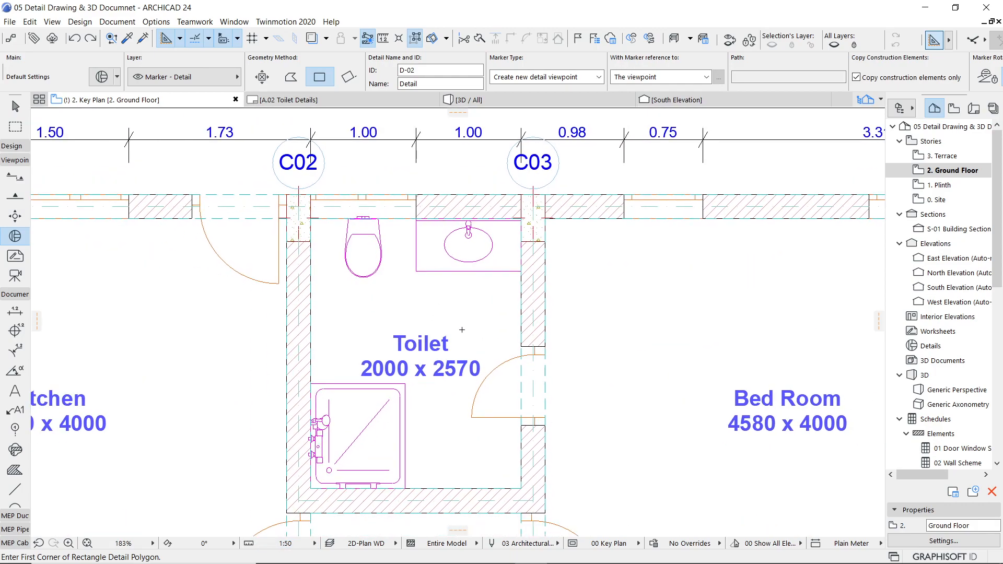
scroll(462, 329, "down", 1)
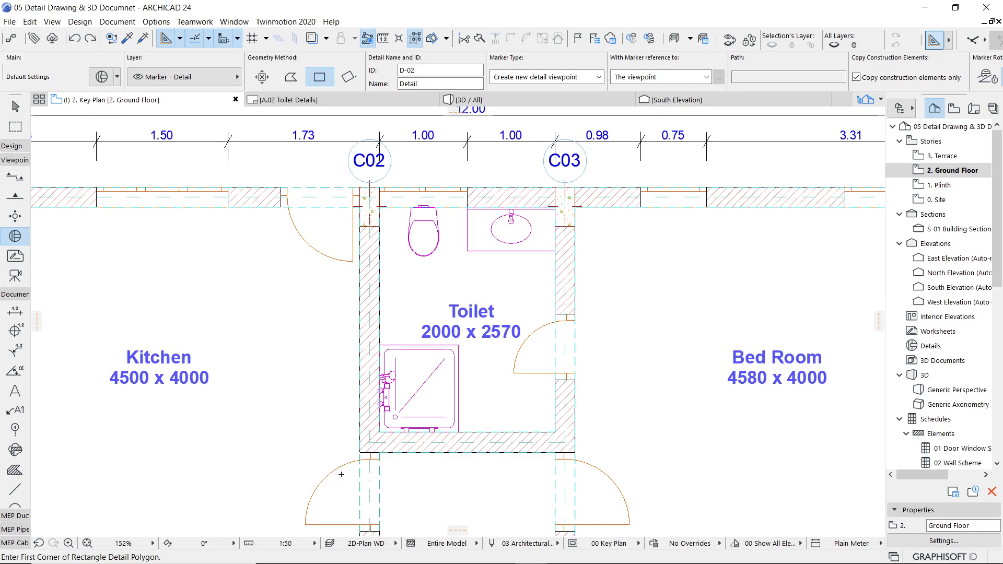
left_click(341, 474)
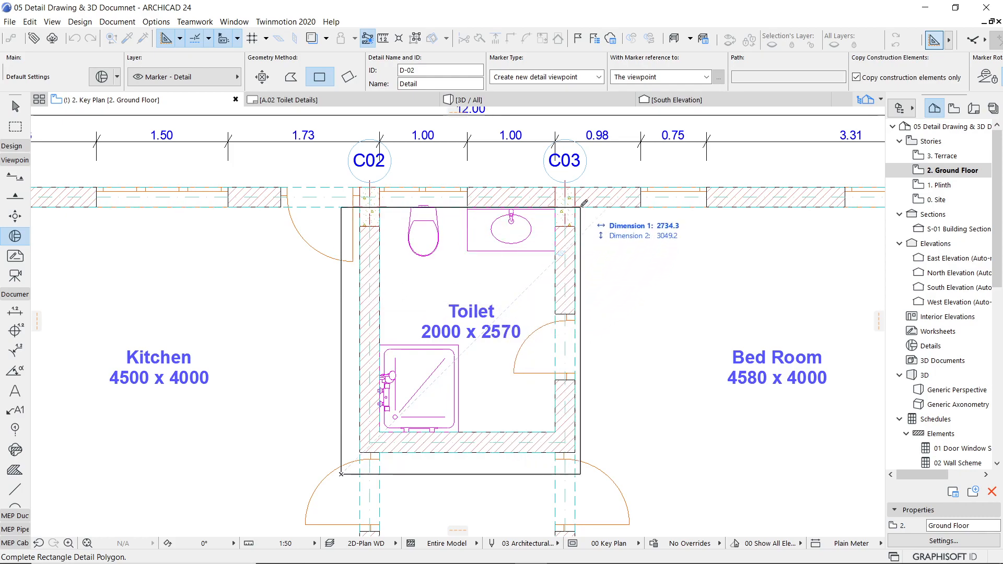
left_click(594, 123)
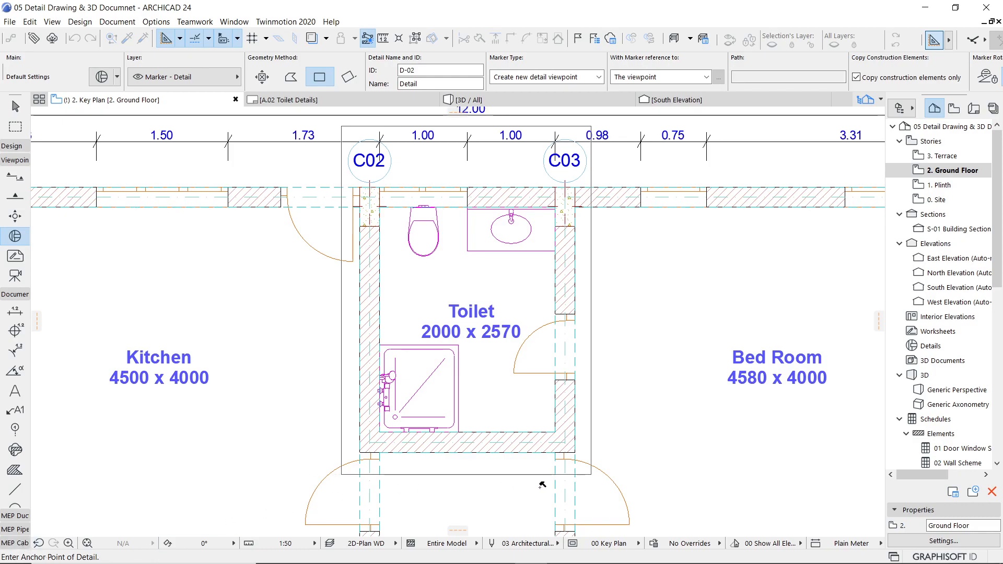
left_click(590, 474)
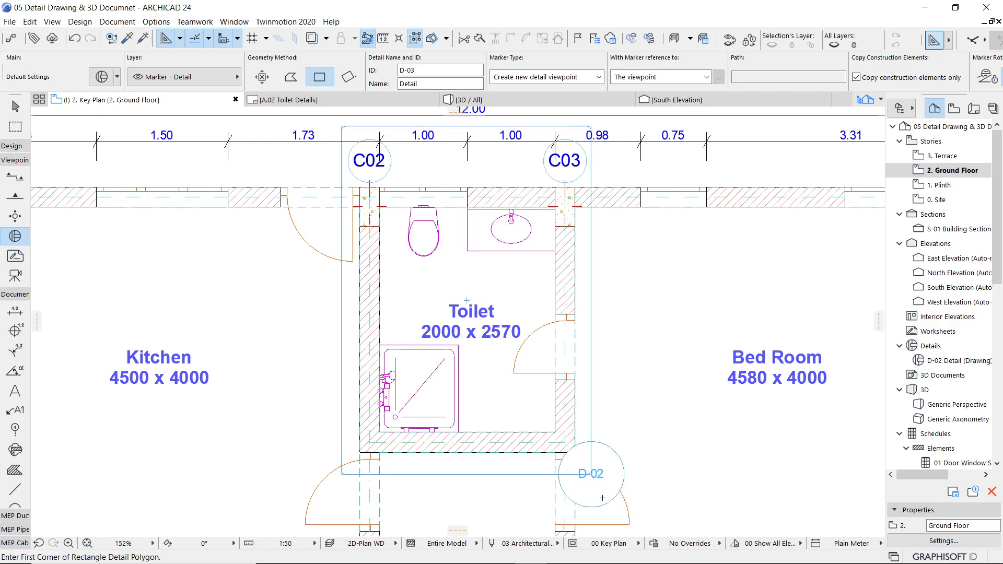
Step: Change the new detail's ID to D-01 and its name to Toilet Detail
scroll(576, 486, "up", 4)
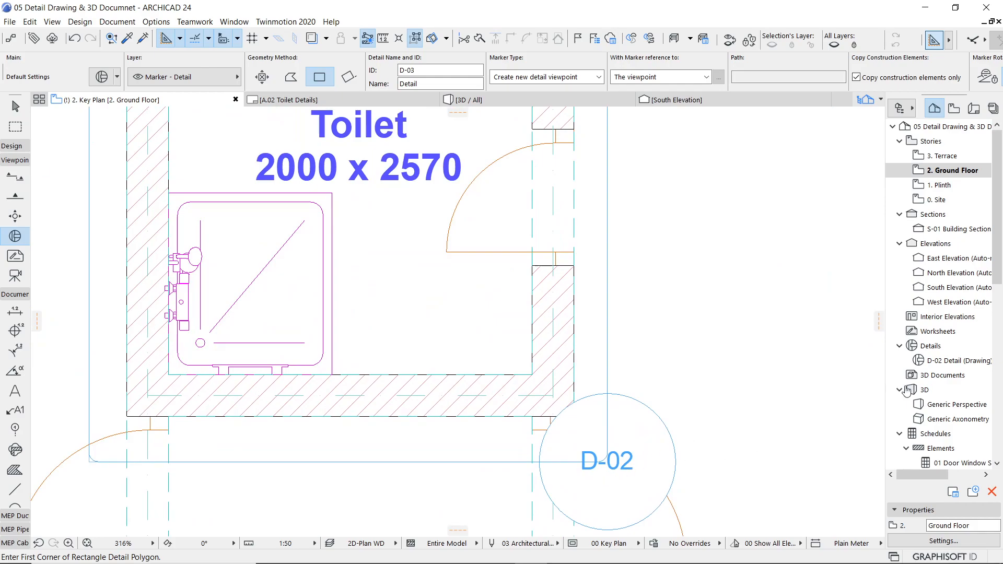
left_click(942, 370)
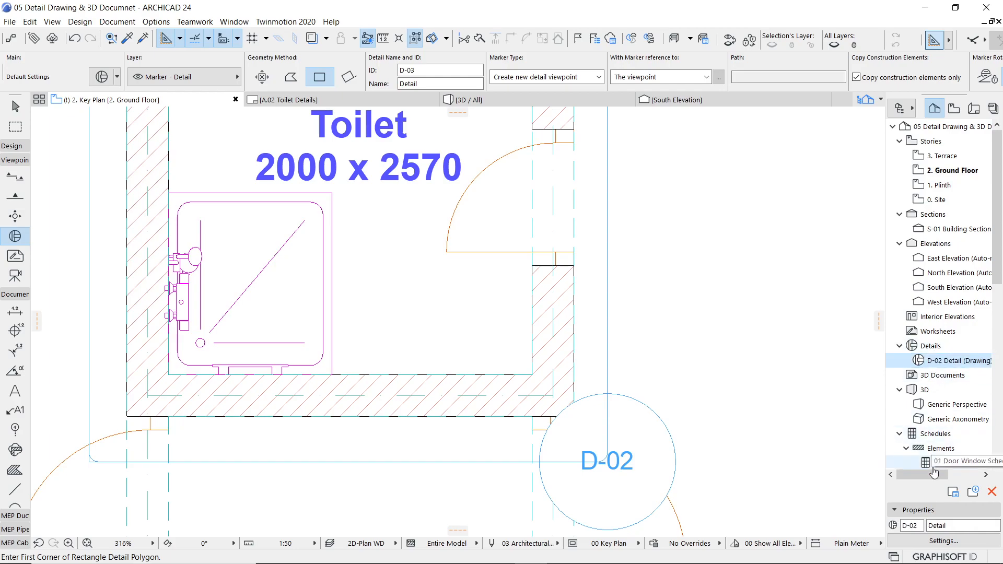
left_click_drag(913, 527, 921, 527)
type("1")
key("Tab")
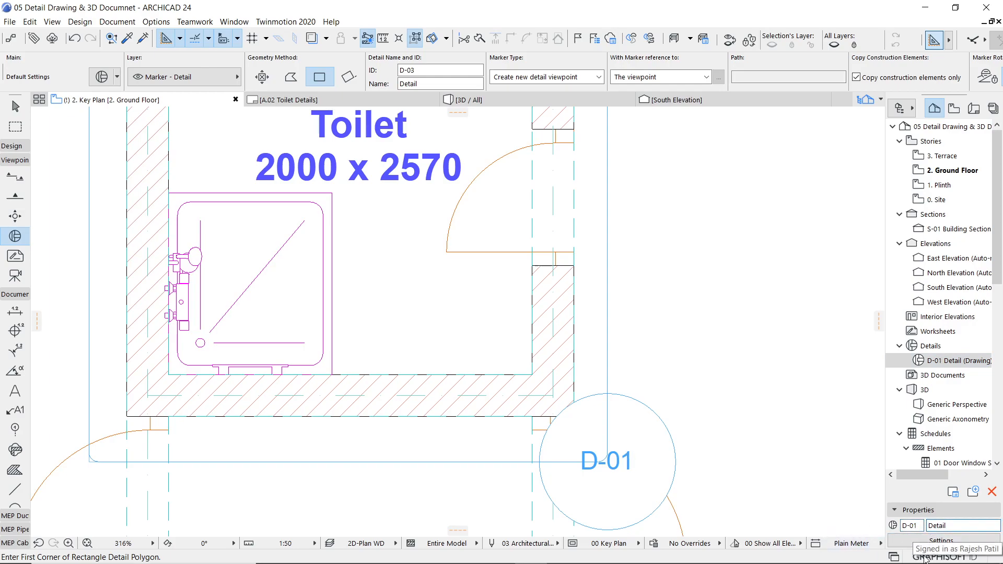
type("Toilet")
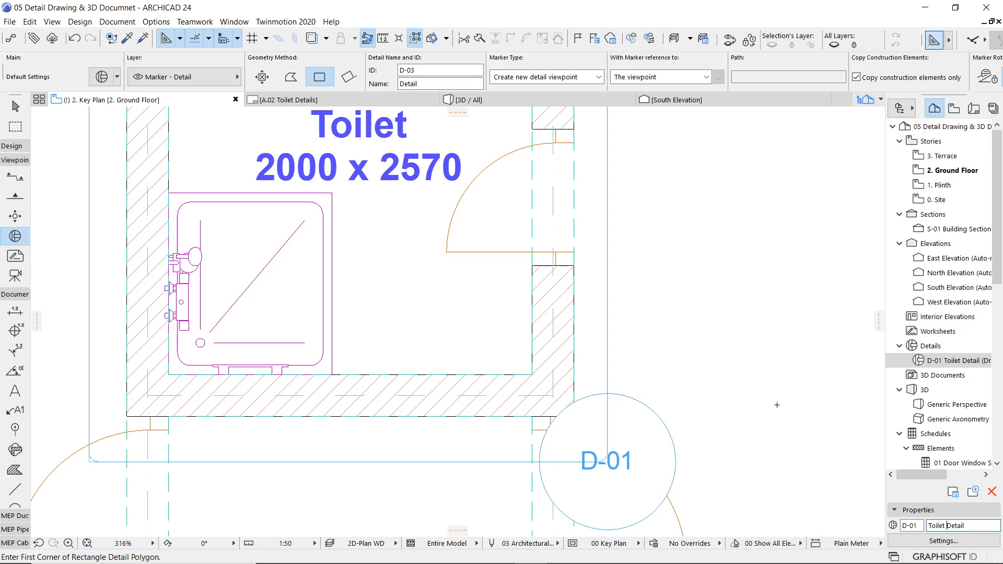
Step: Open the D-01 Toilet Detail viewpoint and set its layer combination to 2D-Plan Details
double_click(942, 361)
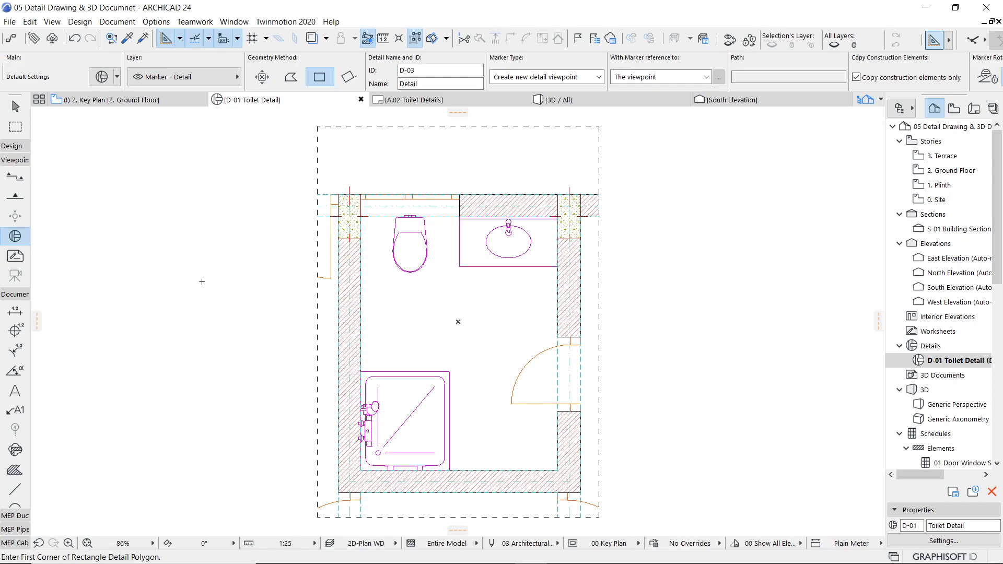
left_click(366, 544)
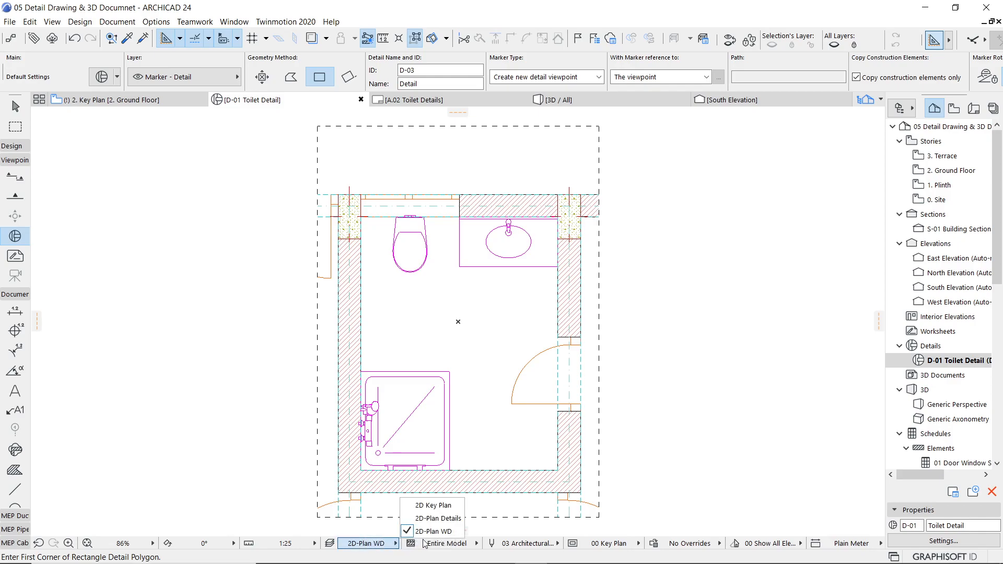
left_click(438, 518)
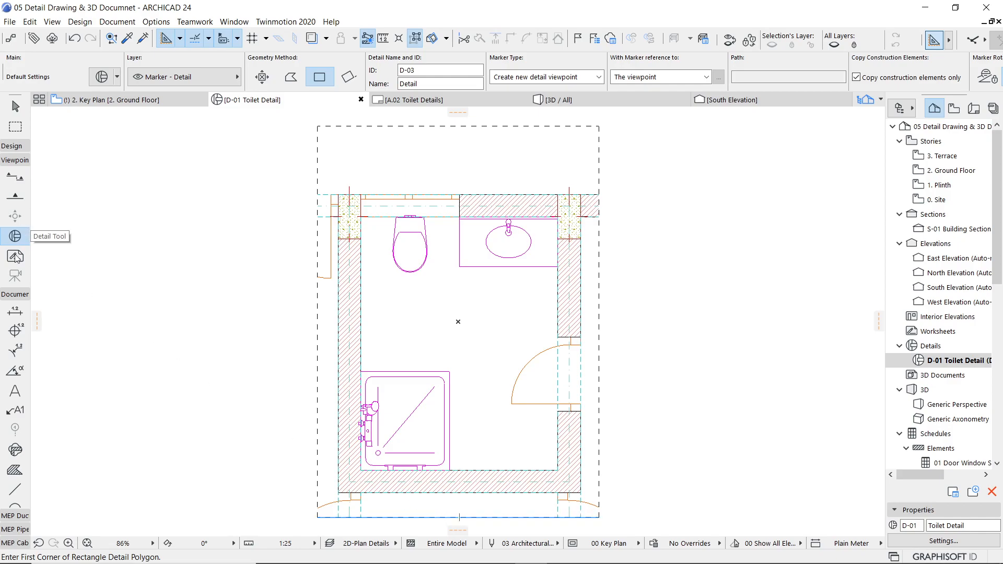
Step: Place a dimension chain below the toilet's upper wall, spanning both side walls, the WC centre, the counter edge and the tap centre
left_click(13, 314)
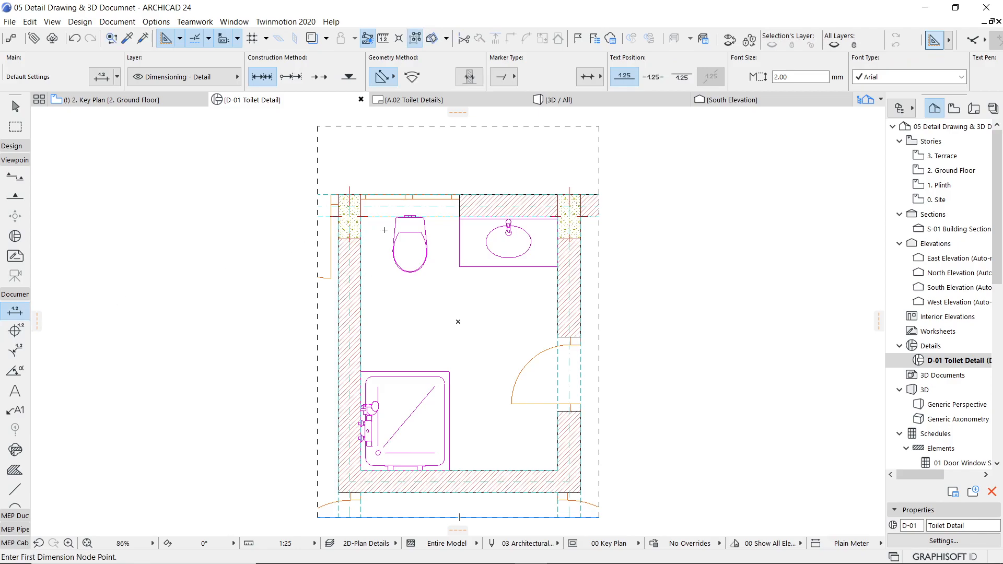
scroll(385, 230, "up", 5)
scroll(309, 207, "up", 3)
left_click(293, 168)
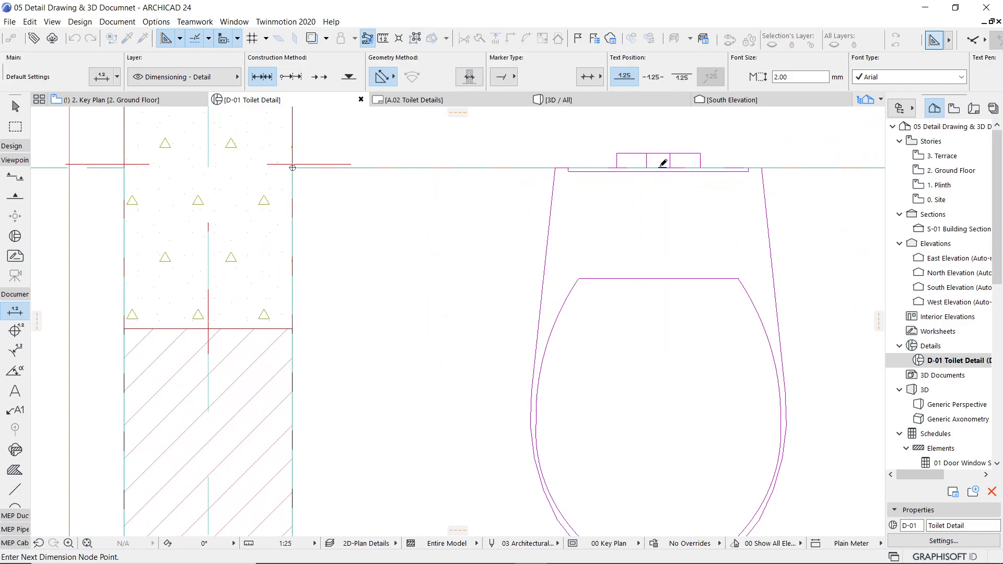
scroll(613, 255, "down", 3)
middle_click_drag(748, 225, 474, 232)
left_click(536, 220)
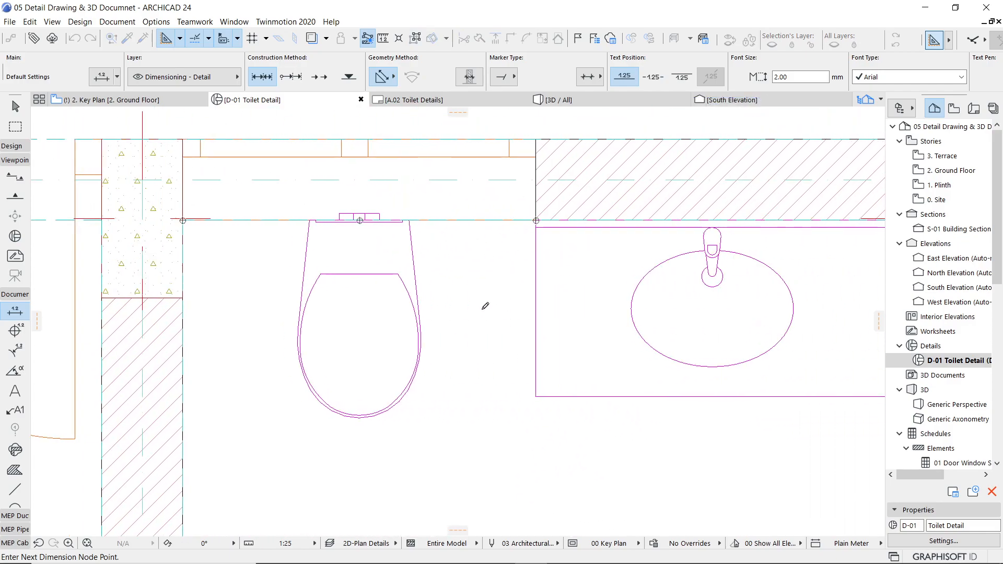
scroll(489, 310, "down", 2)
scroll(723, 258, "up", 2)
scroll(724, 259, "up", 4)
scroll(435, 366, "down", 5)
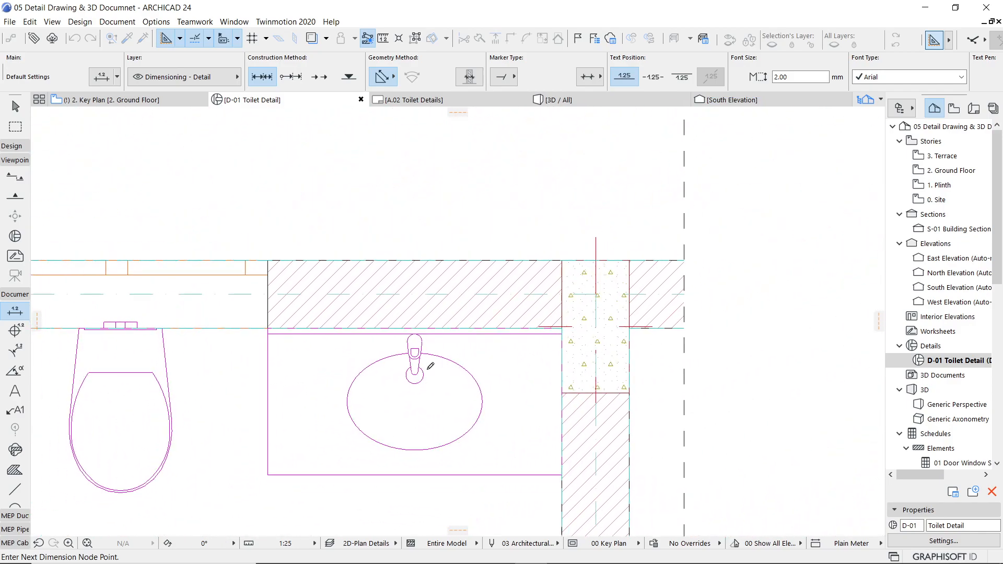
middle_click_drag(390, 372, 462, 331)
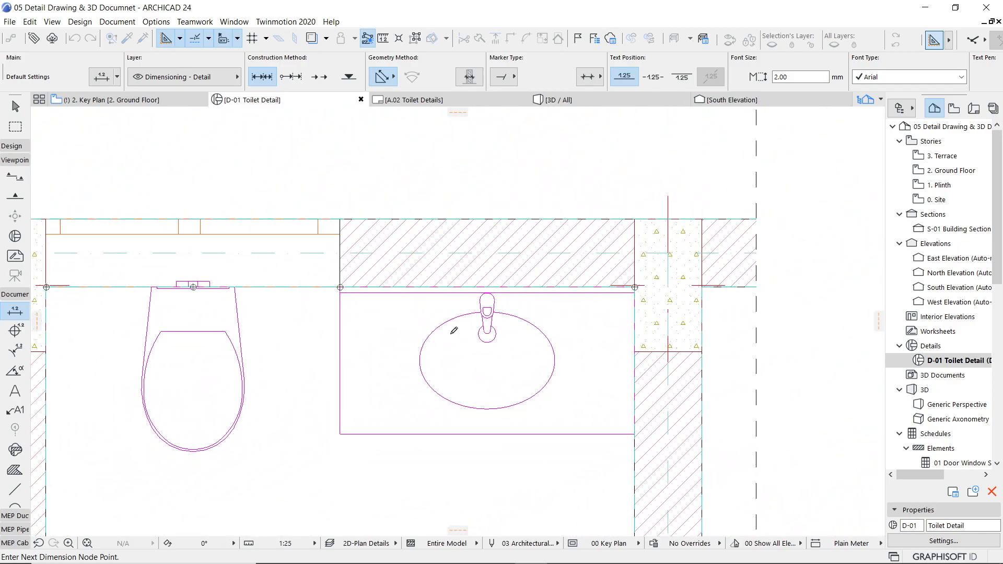
left_click(487, 287)
double_click(385, 318)
left_click(386, 318)
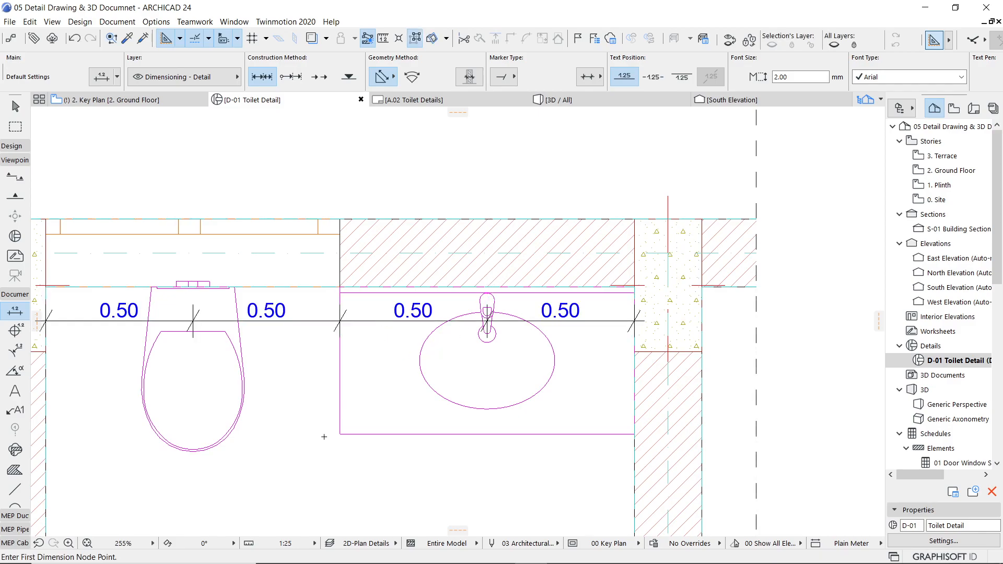
Step: Dimension the washbasin counter's depth from its front corner to the wall, with the dimension line beside its left edge
left_click(340, 434)
left_click(340, 287)
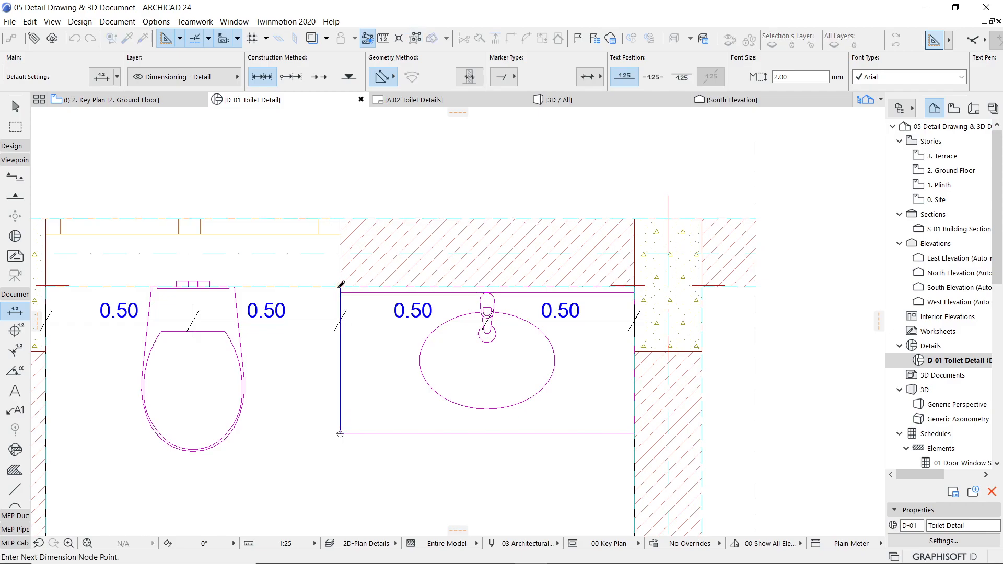
double_click(329, 367)
left_click(323, 377)
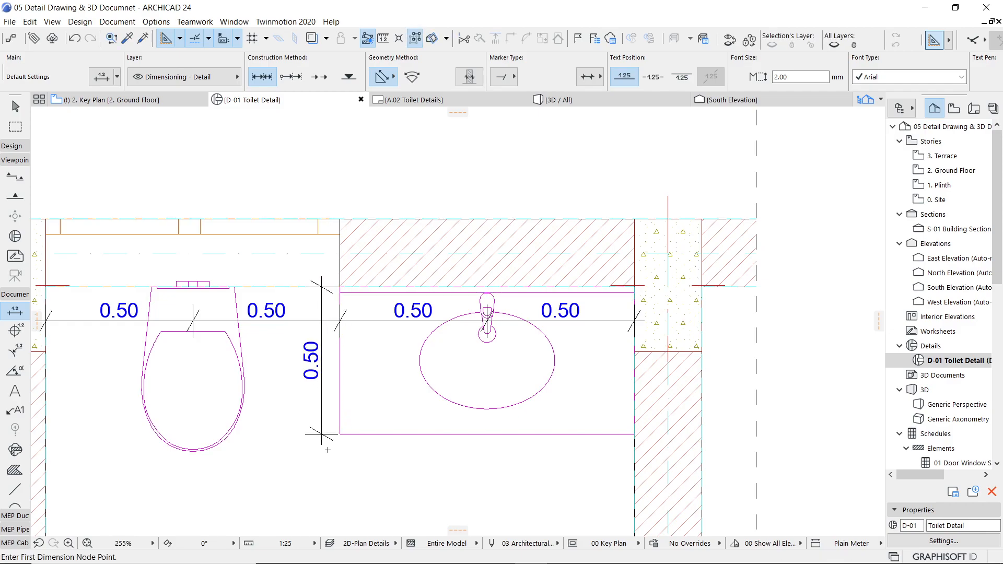
Step: Dimension the washbasin counter's width between its two front corners, with the dimension line just below the counter
left_click(340, 435)
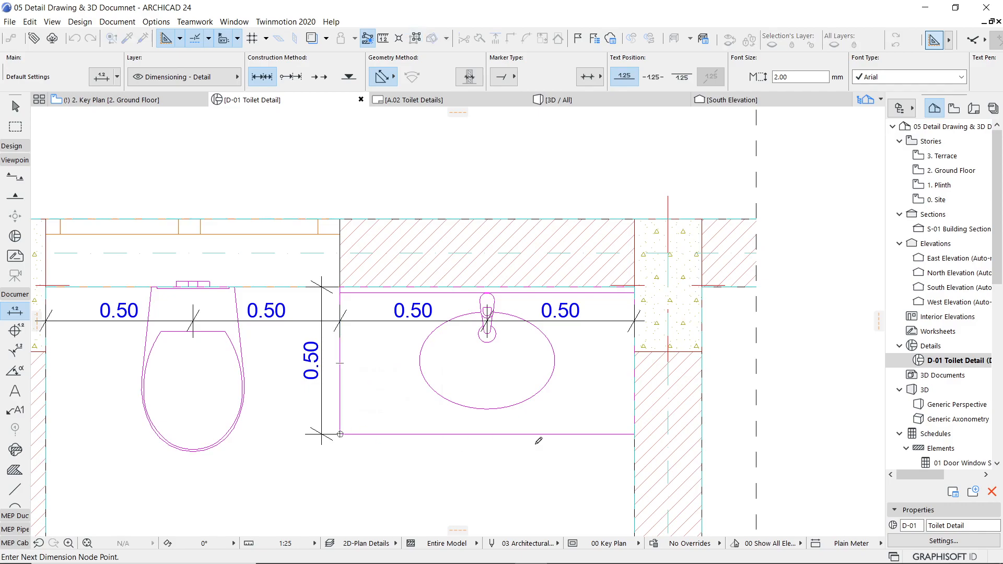
left_click(636, 433)
double_click(502, 459)
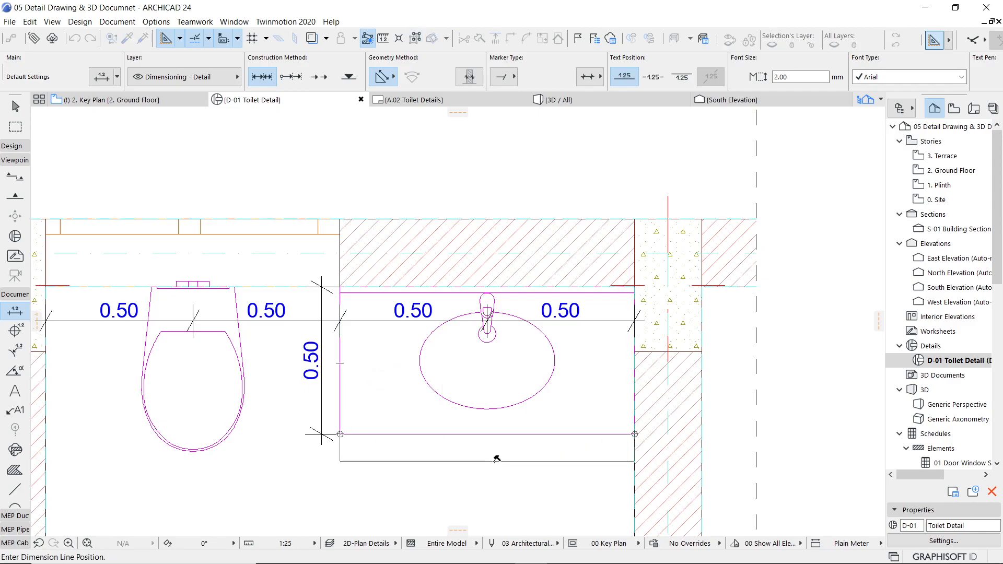
left_click(522, 461)
middle_click_drag(413, 417, 551, 199)
scroll(552, 203, "down", 4)
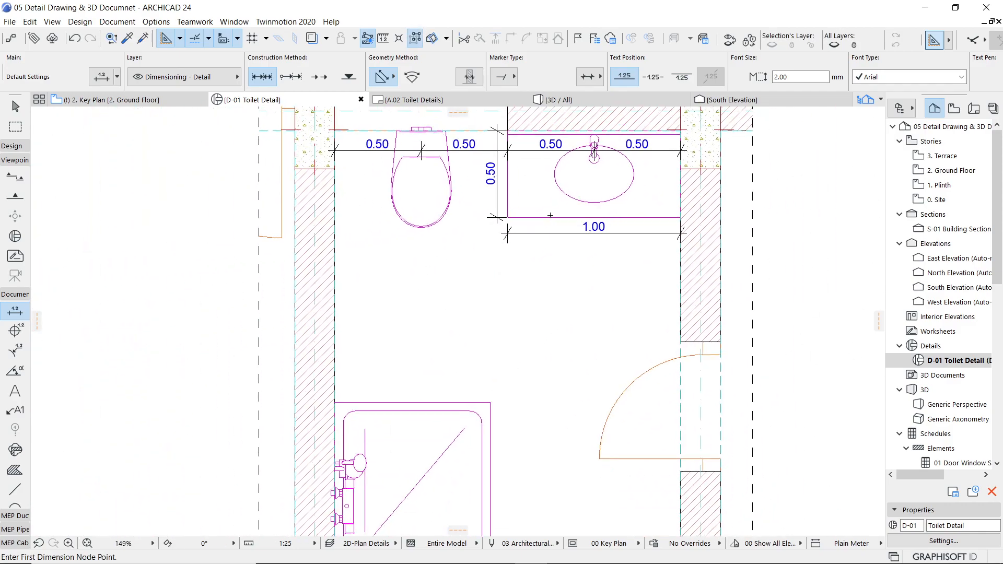
scroll(516, 272, "down", 1)
middle_click_drag(515, 272, 466, 321)
scroll(457, 354, "down", 1)
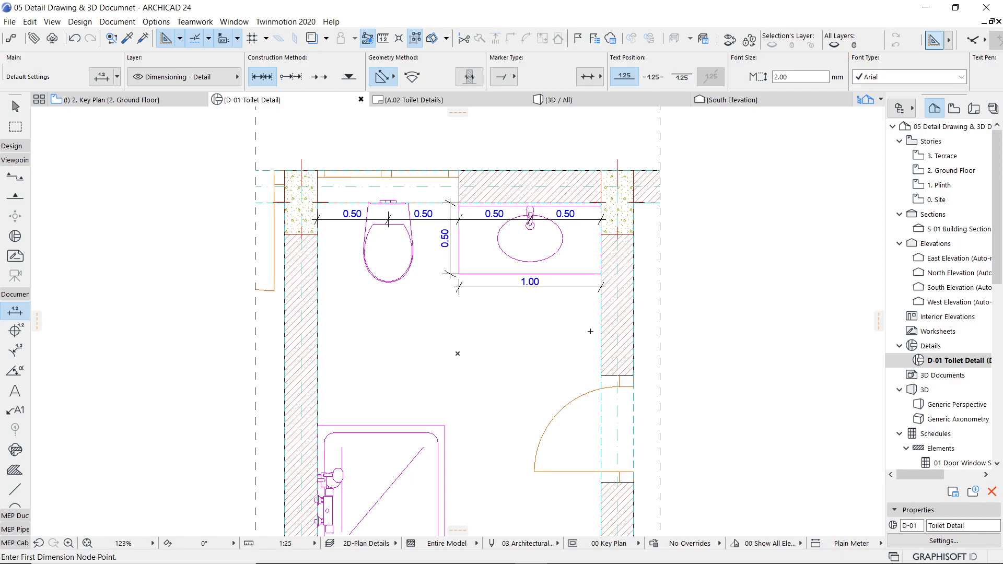
scroll(458, 354, "up", 5)
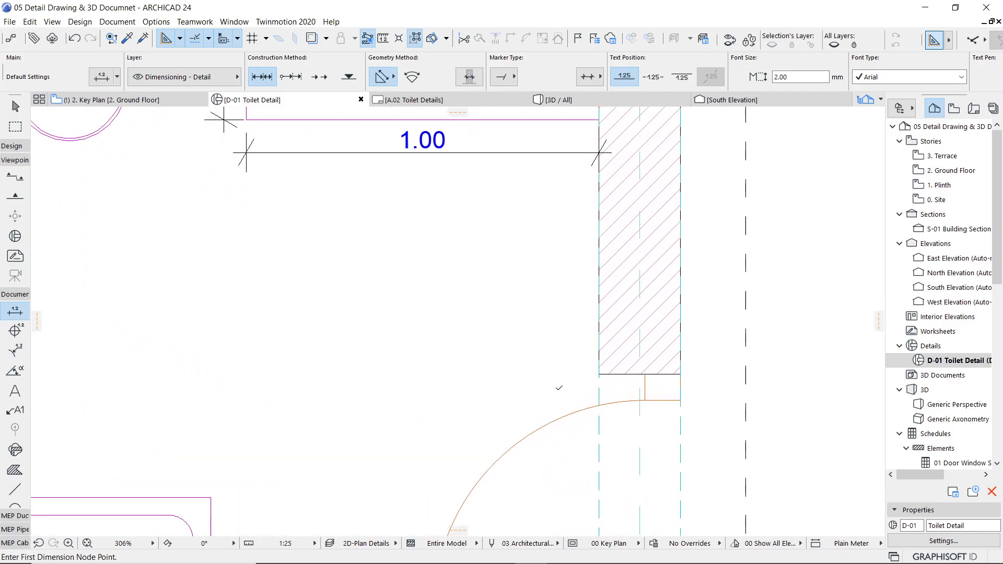
scroll(523, 393, "down", 5)
middle_click_drag(484, 396, 474, 331)
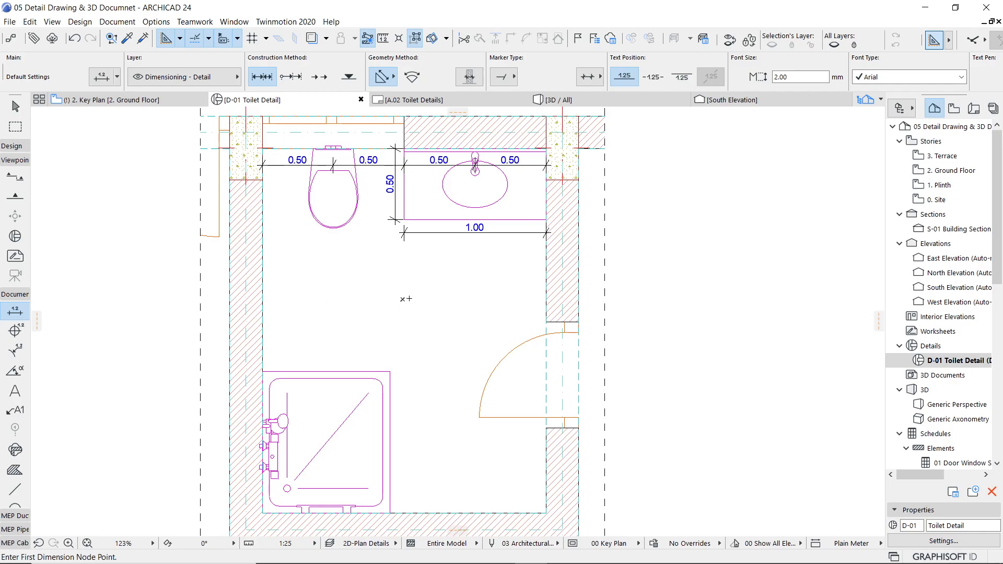
scroll(406, 298, "down", 2)
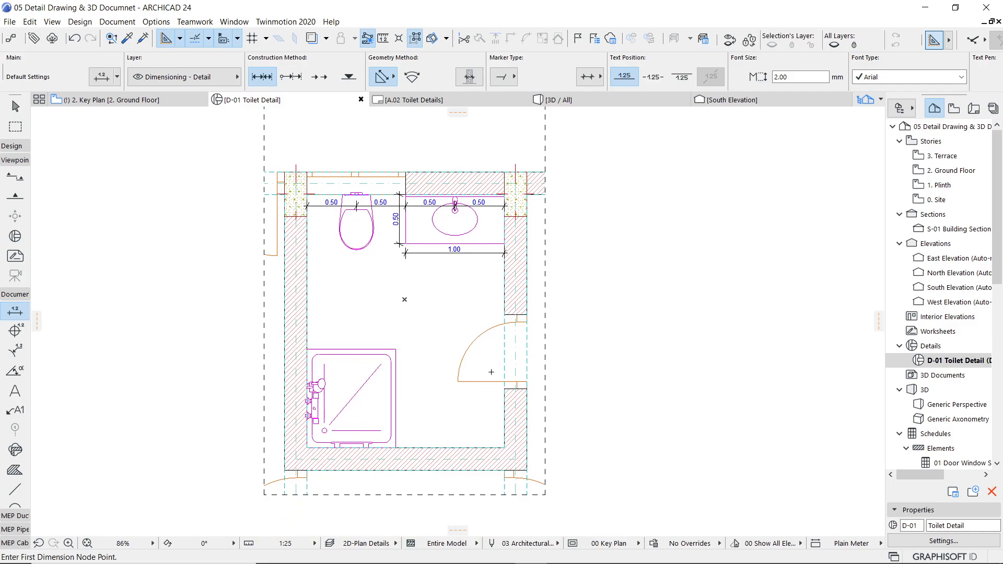
scroll(515, 335, "up", 4)
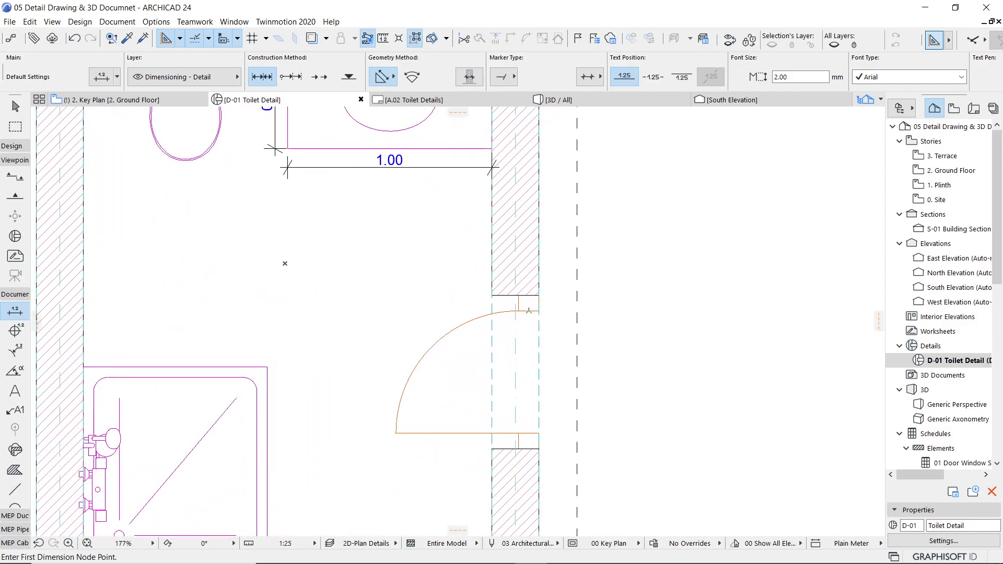
scroll(326, 326, "down", 3)
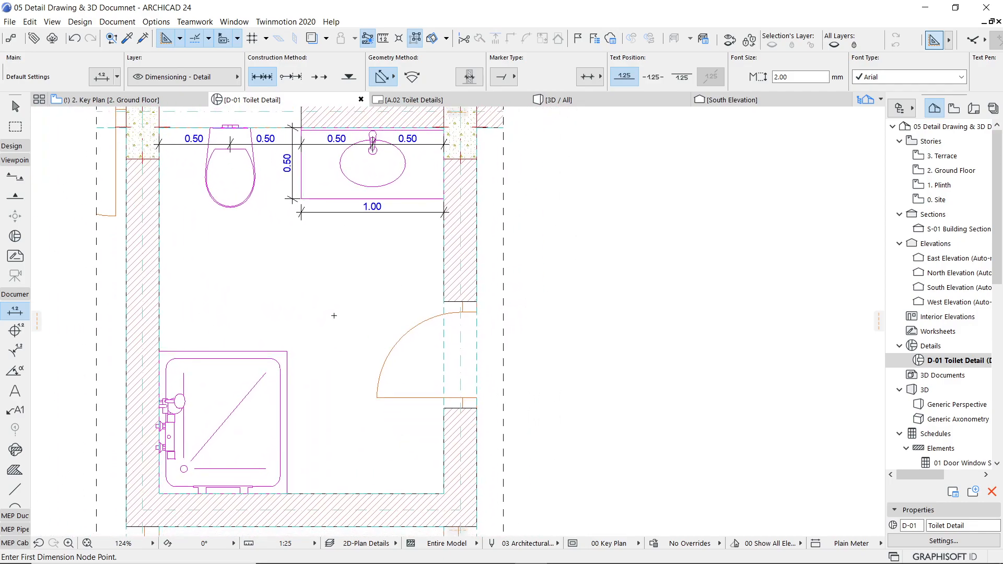
scroll(438, 257, "down", 2)
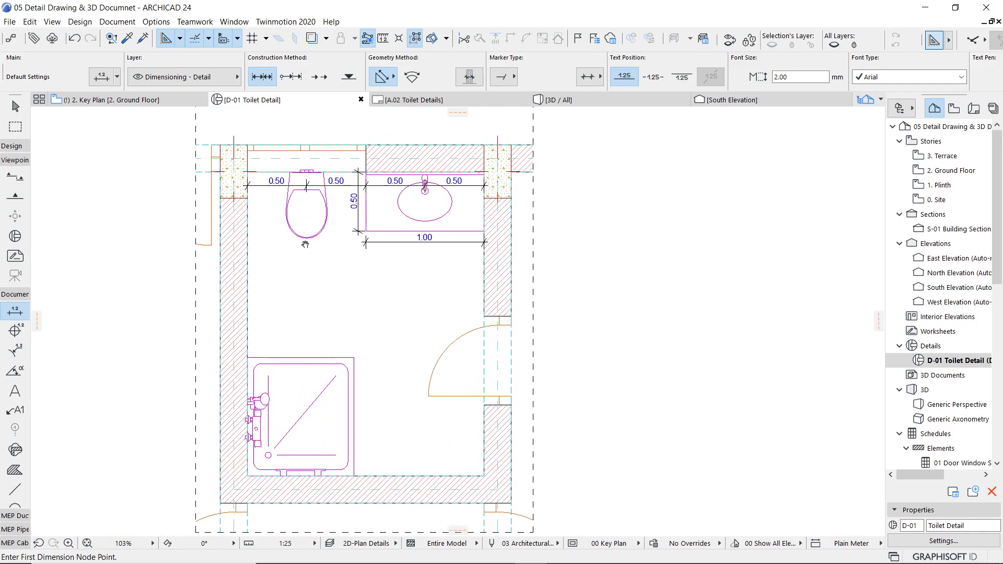
Step: Create a new model view option combination from 00 Key Plan and name it 05 WD Details
left_click(116, 21)
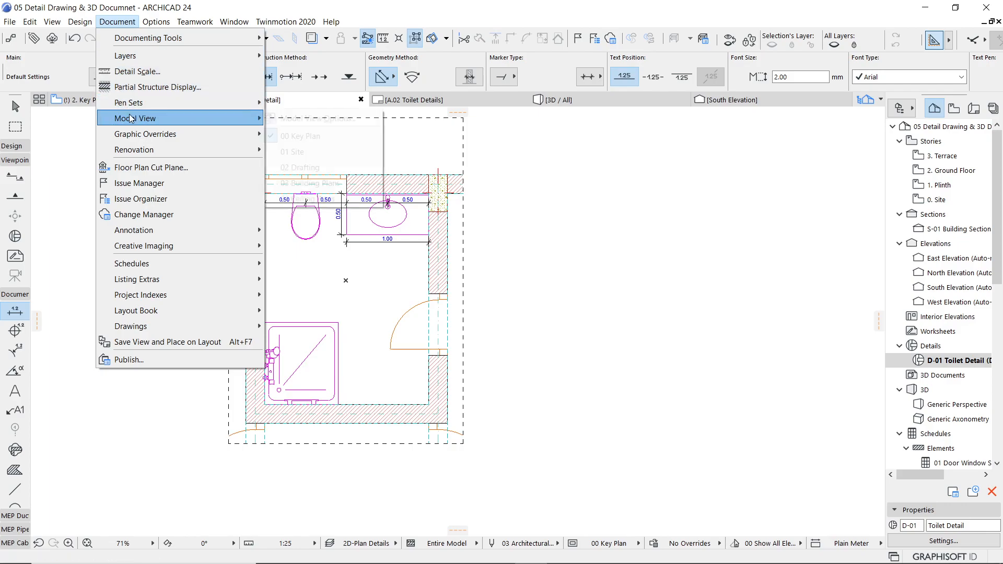
mouse_move(169, 118)
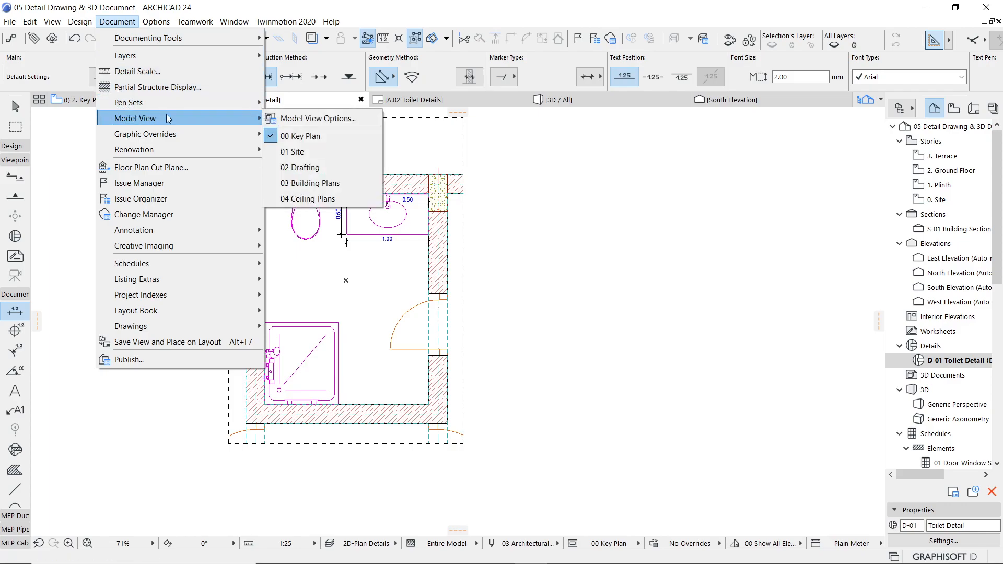
left_click(324, 119)
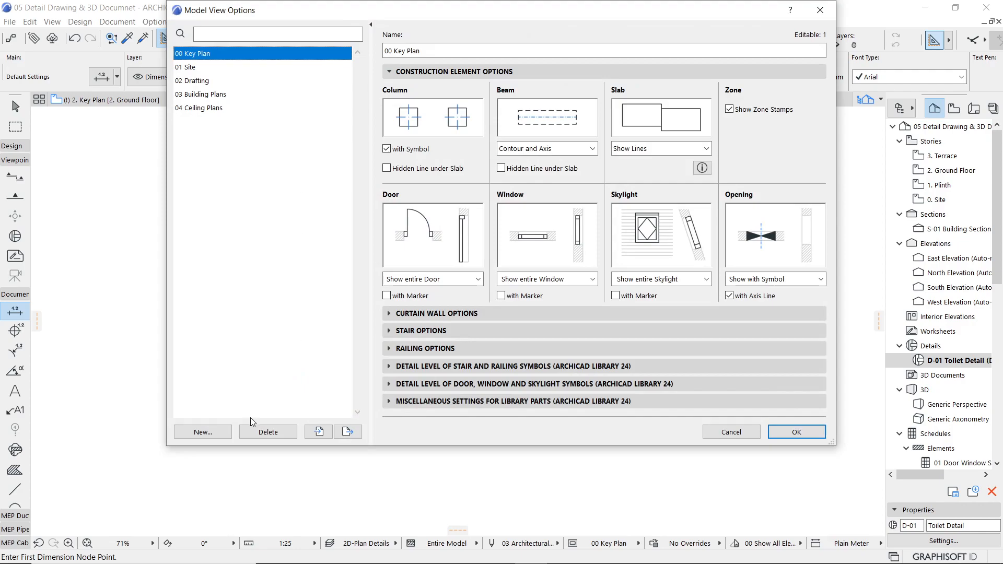
left_click(218, 432)
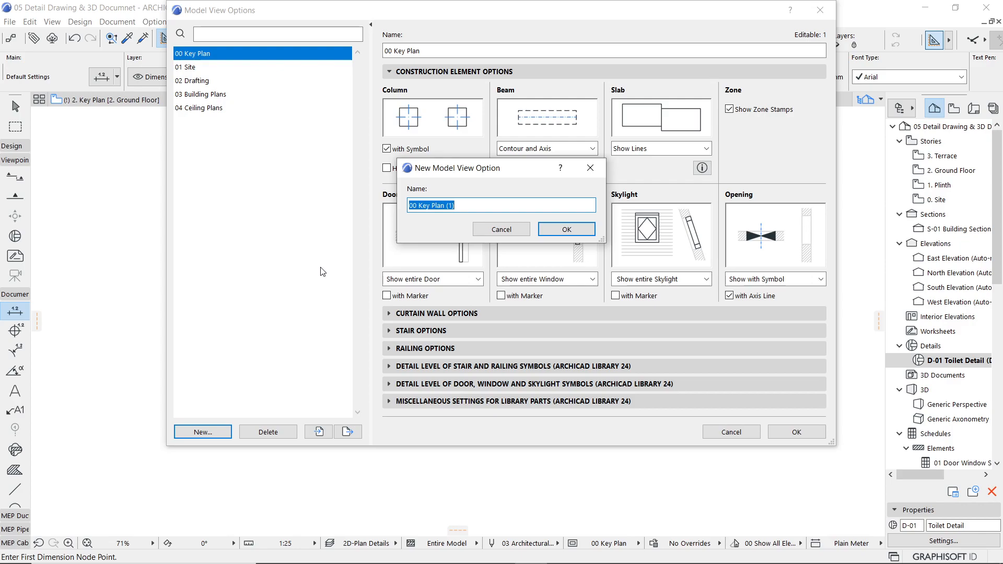
type("05 Details")
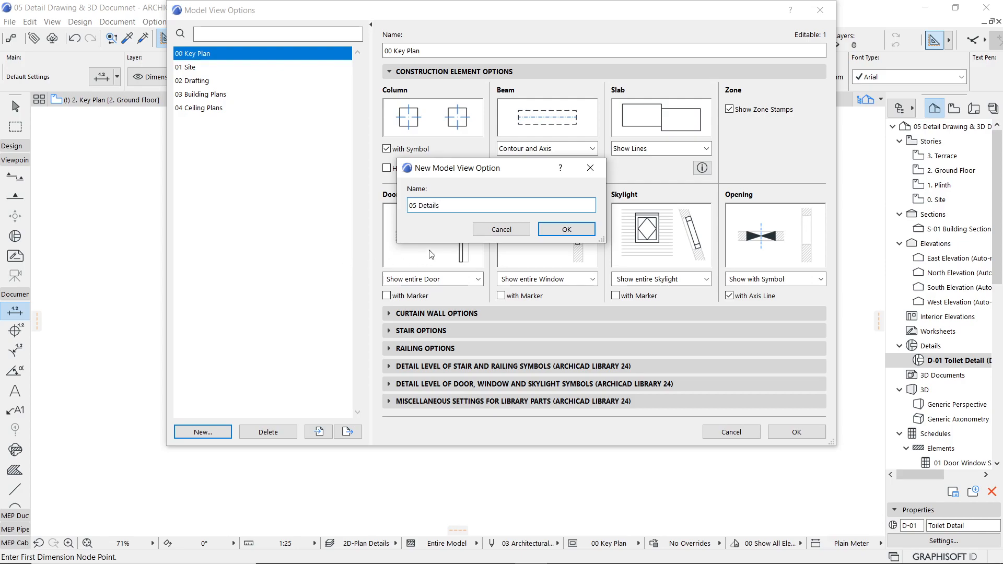
type("WD")
left_click(556, 233)
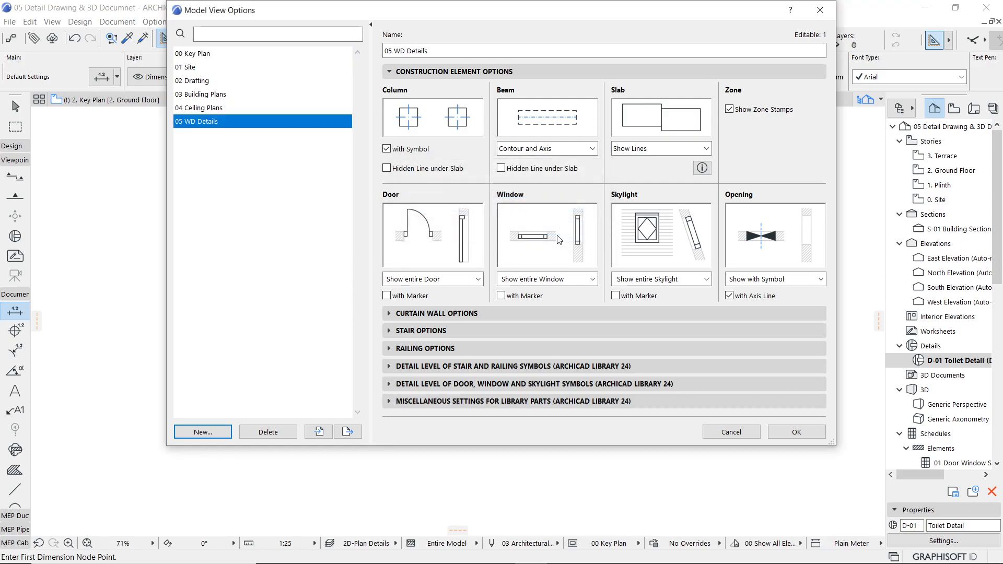
Step: Turn on markers for doors, windows and skylights in the 05 WD Details combination
left_click(387, 296)
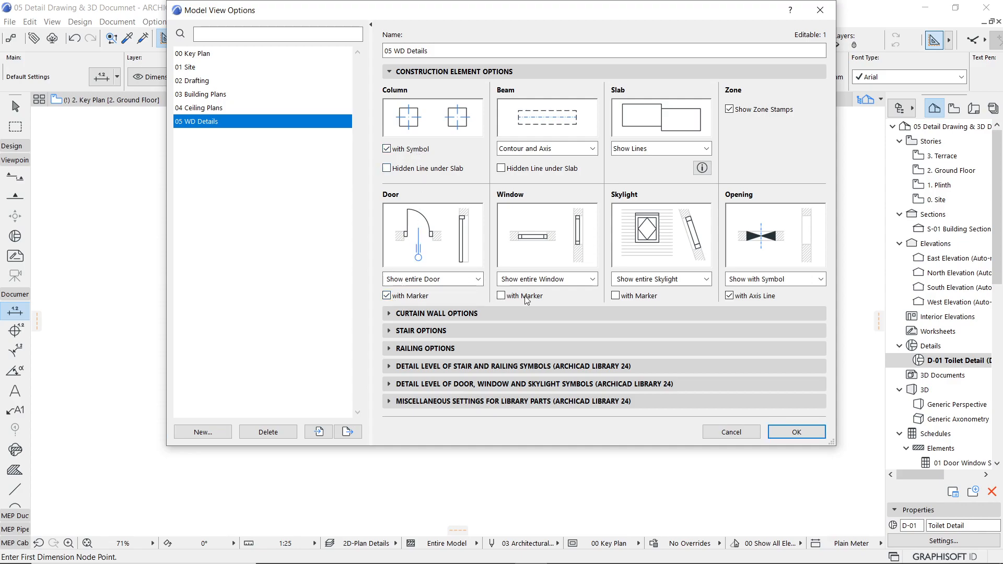
left_click(502, 296)
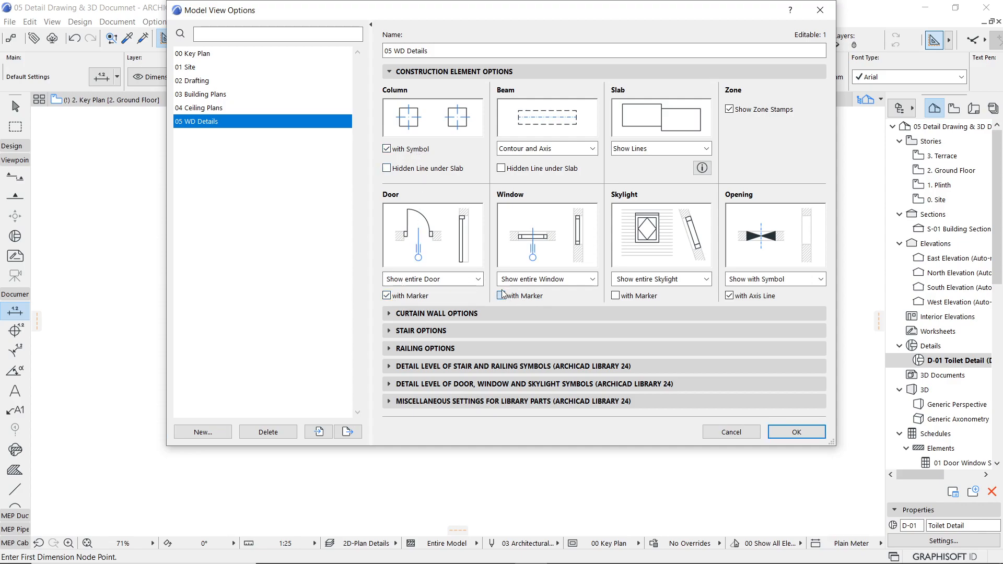
left_click(616, 295)
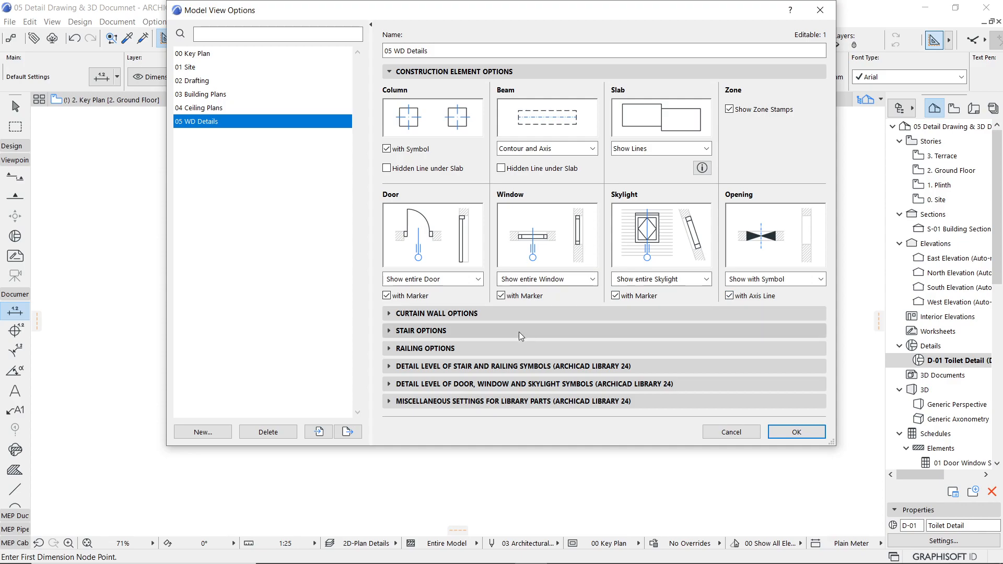
Step: Set the floor plan symbols in 05 WD Details to Full - Opened Leaf for doors and Full - with Double Glazing Line for windows
left_click(390, 383)
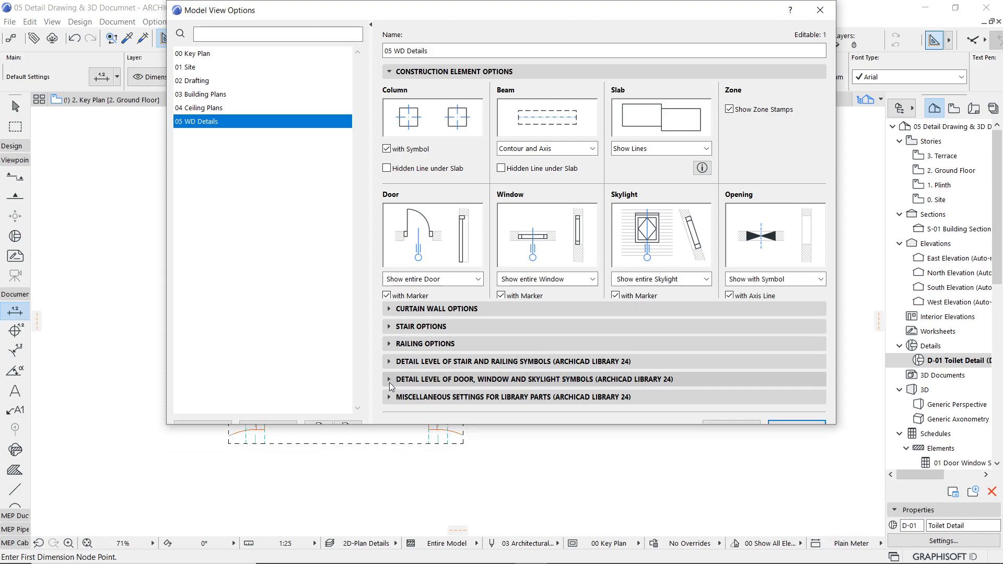
left_click(543, 280)
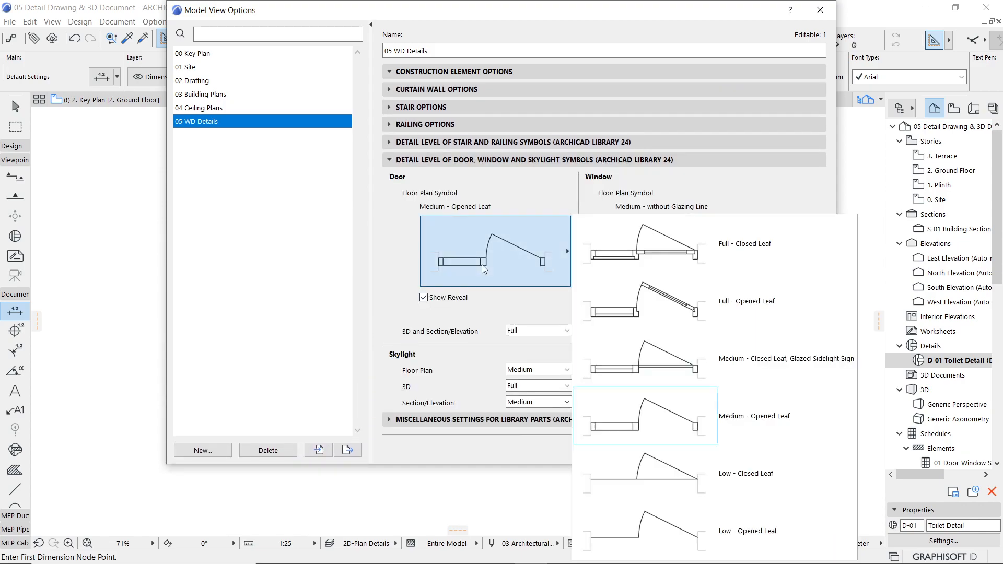
left_click(621, 312)
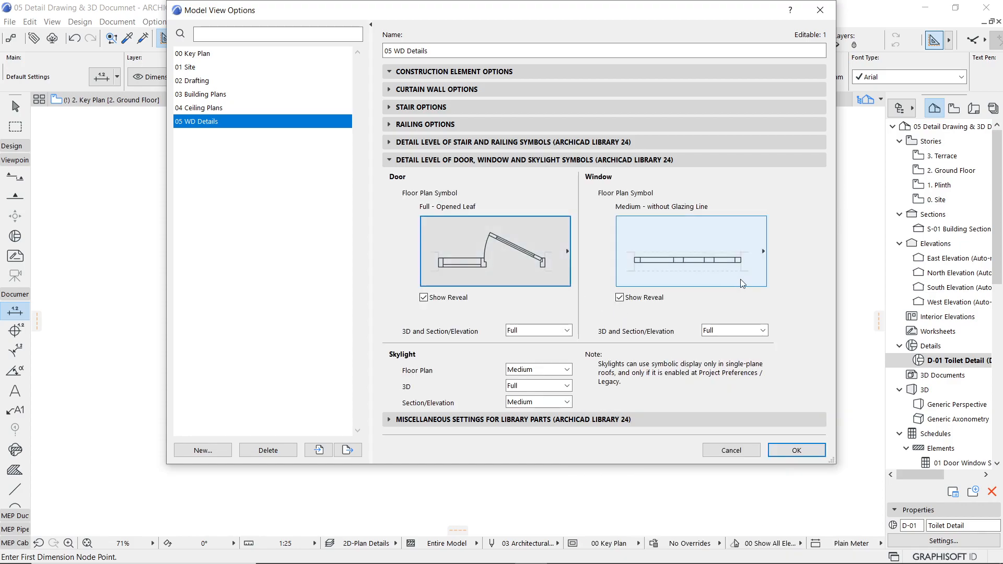
left_click(731, 260)
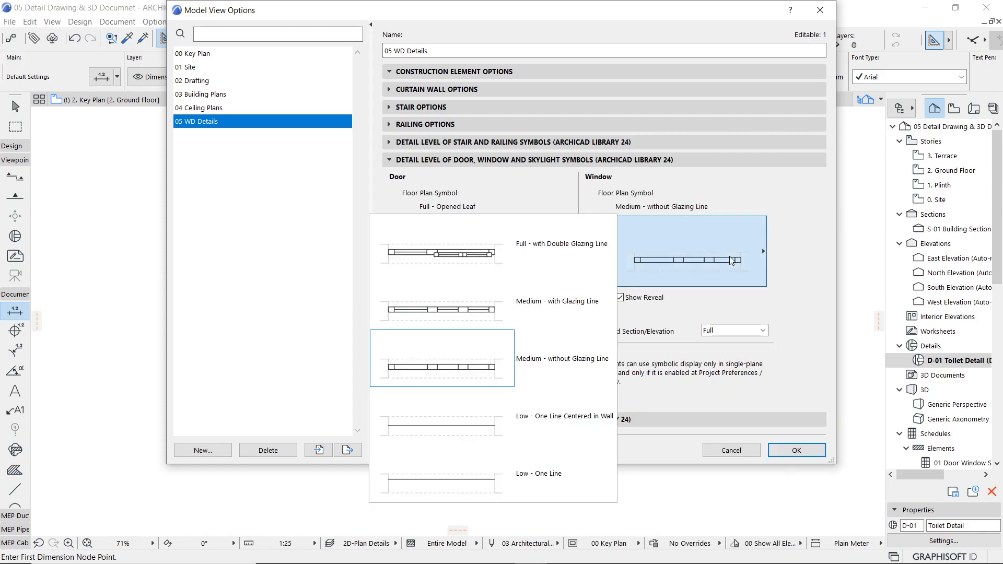
left_click(487, 263)
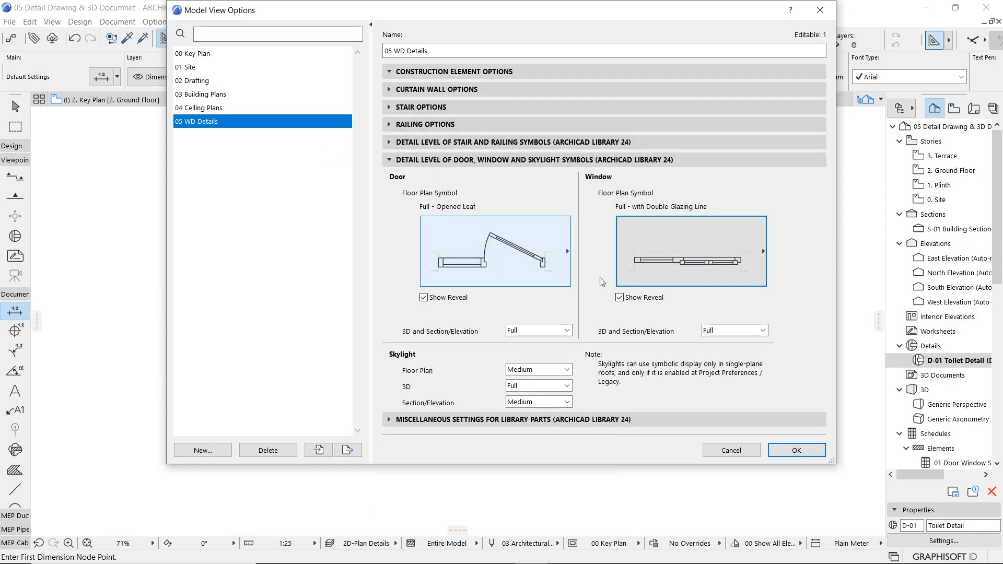
left_click(812, 445)
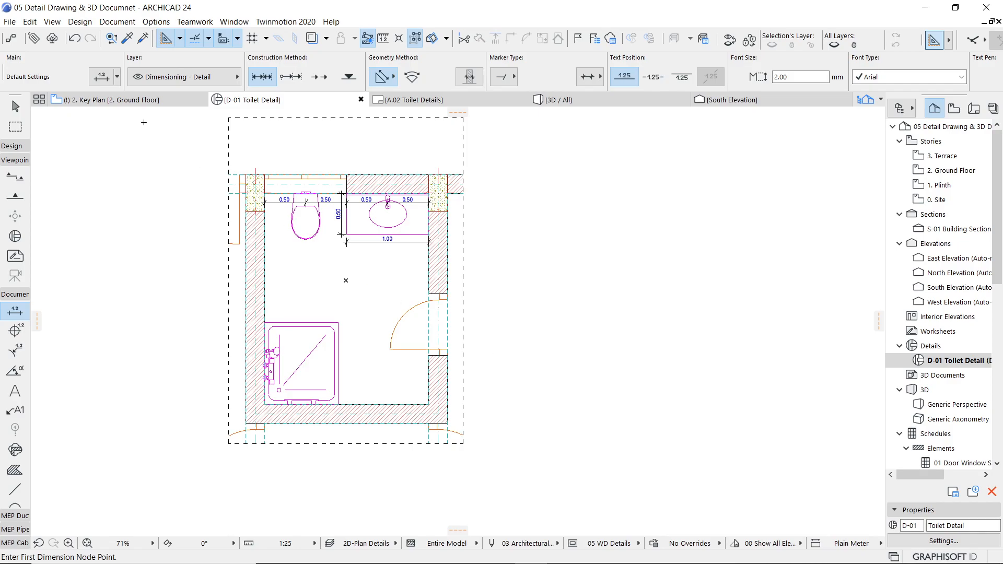
Step: Return to the ground floor plan and apply the 05 WD Details model view option to it
left_click(127, 100)
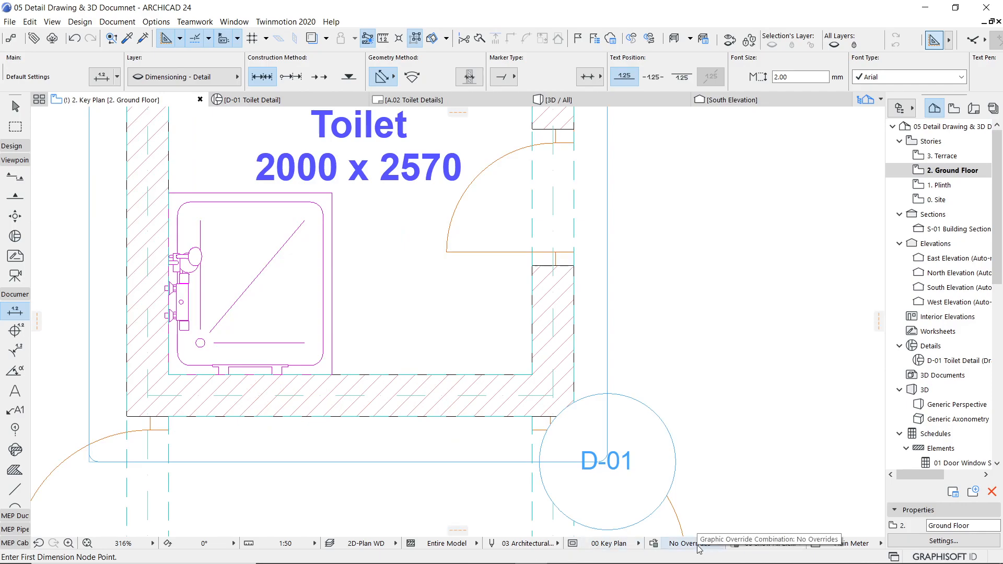
left_click(627, 548)
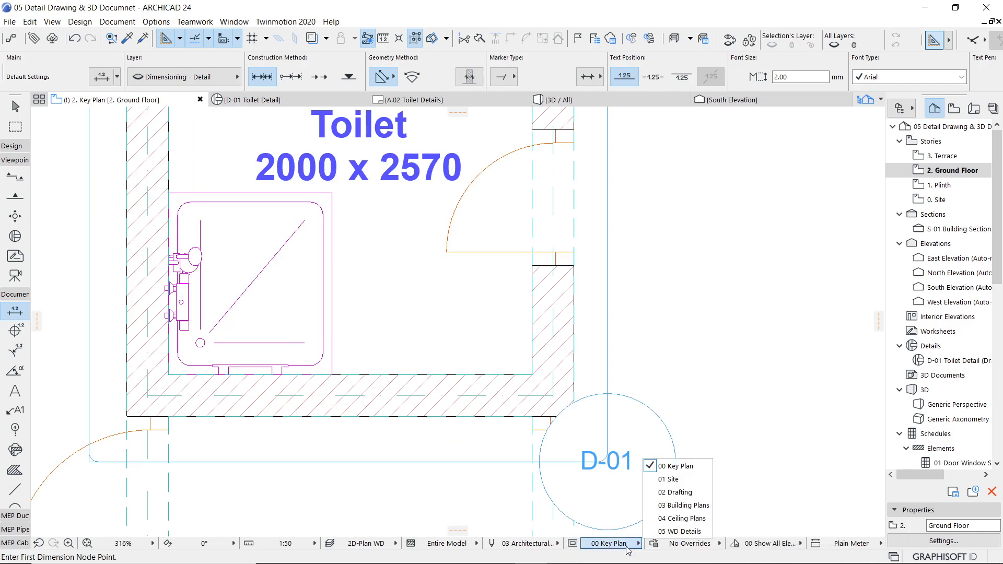
left_click(690, 533)
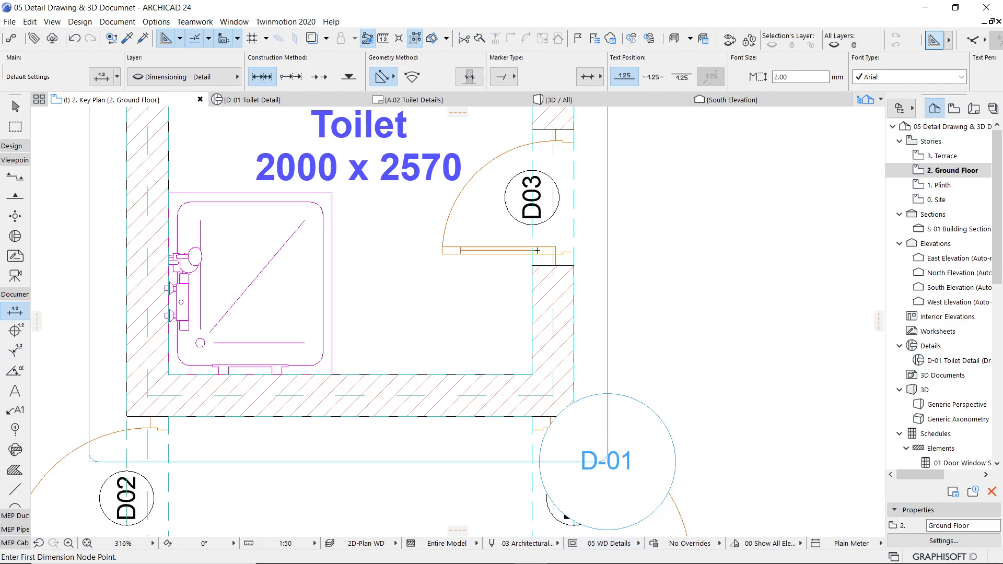
scroll(565, 420, "down", 5)
scroll(565, 419, "down", 3)
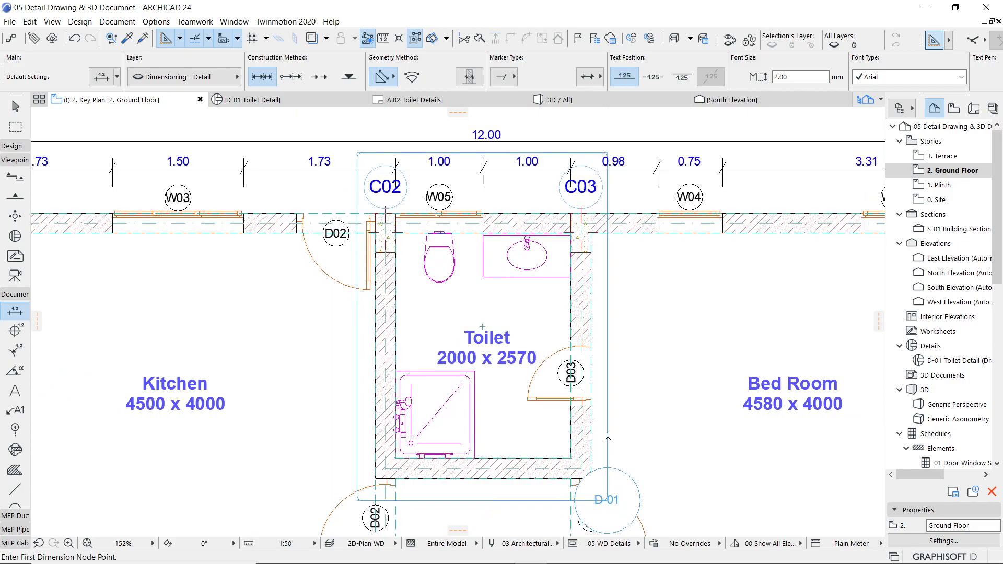
Step: Select the D-01 detail marker around the toilet and review its detail selection settings
key("Escape")
left_click(607, 437)
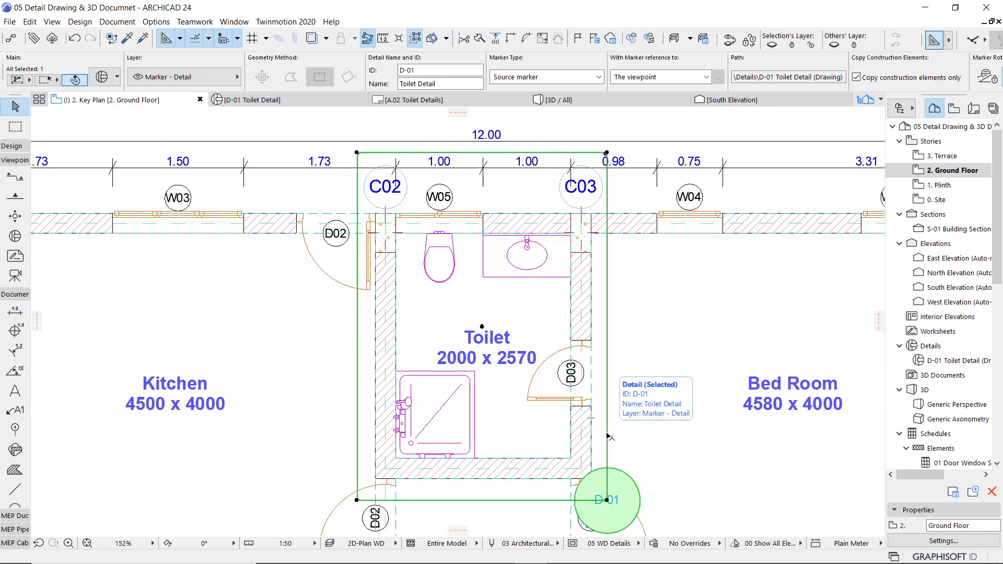
right_click(615, 489)
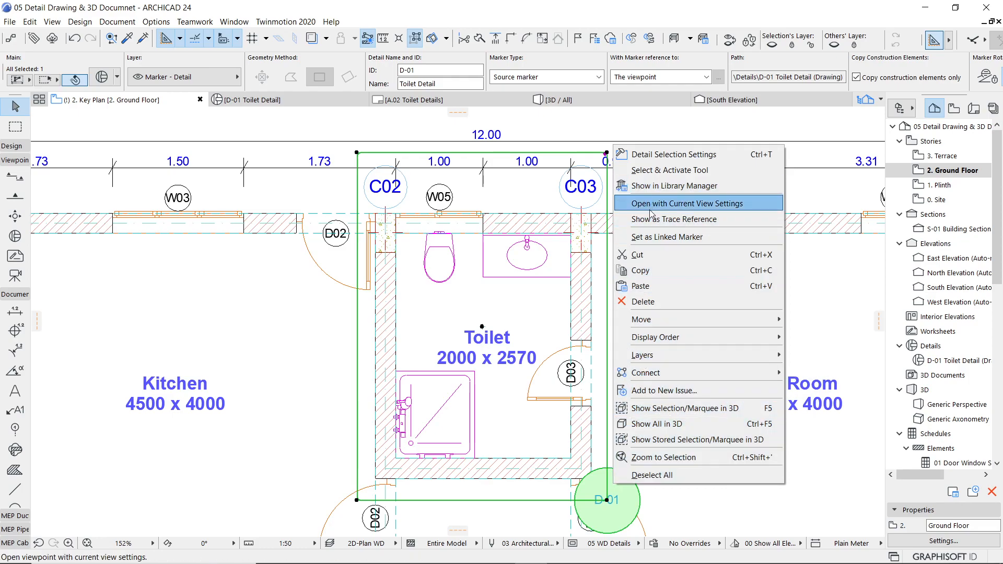
mouse_move(657, 340)
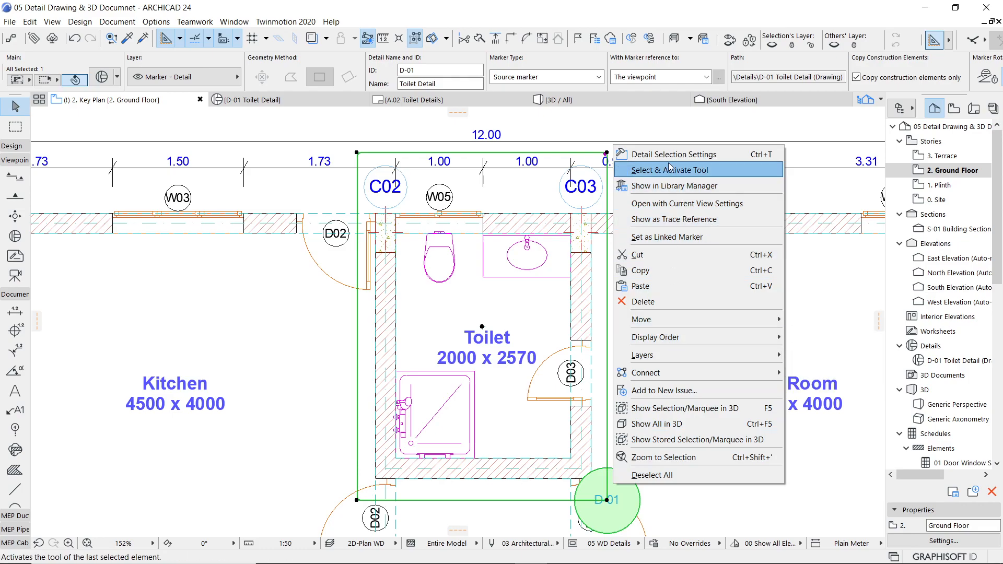
left_click(644, 155)
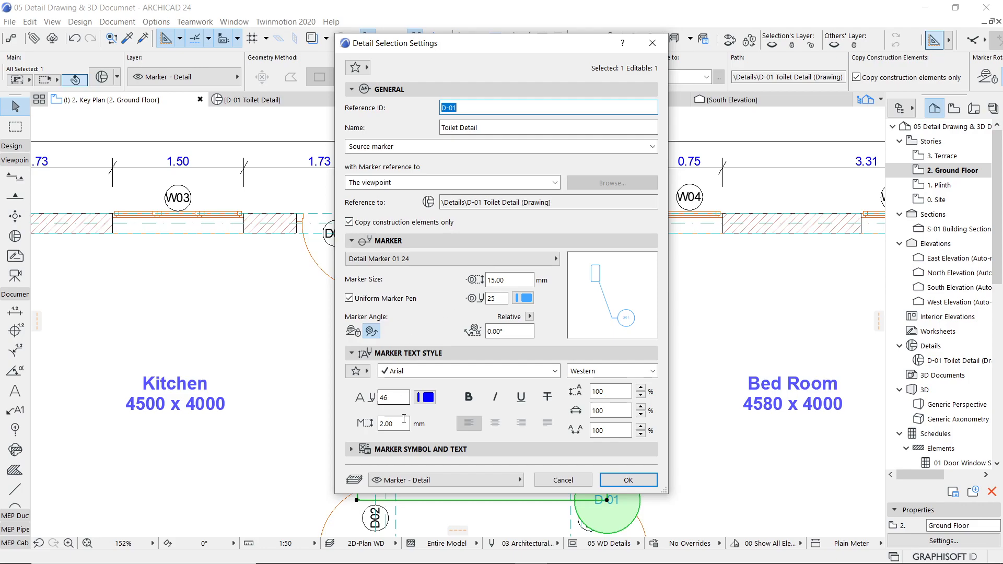
left_click_drag(496, 50, 791, 48)
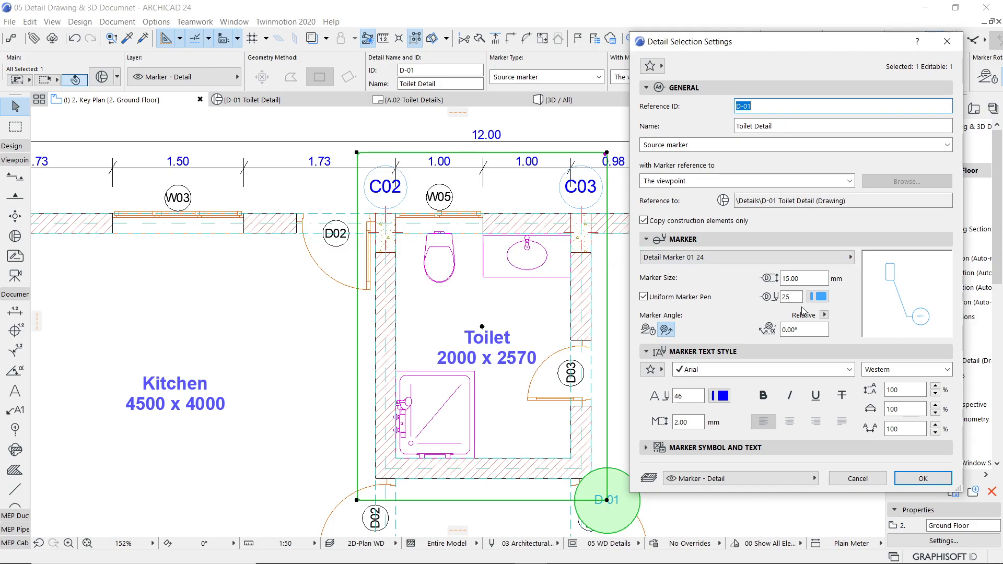
left_click(921, 479)
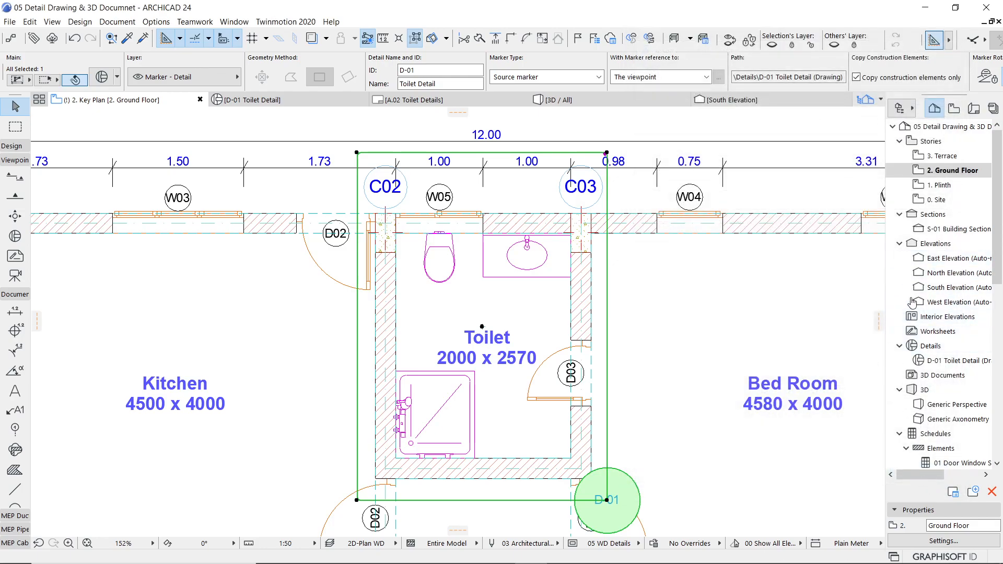
Step: Reopen the D-01 Toilet Detail viewpoint and rebuild it from its source view, changing the associative elements to static
double_click(938, 361)
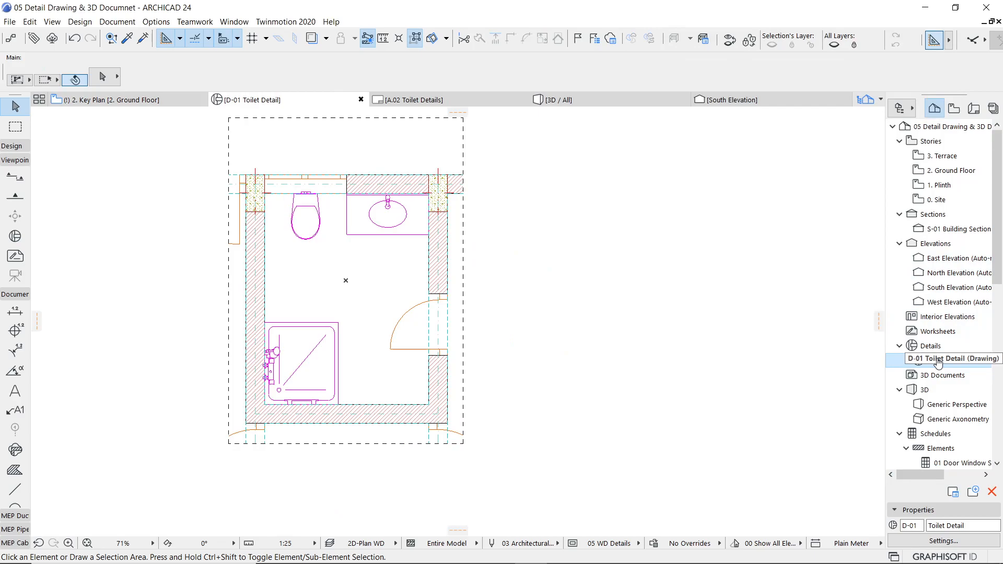
right_click(939, 361)
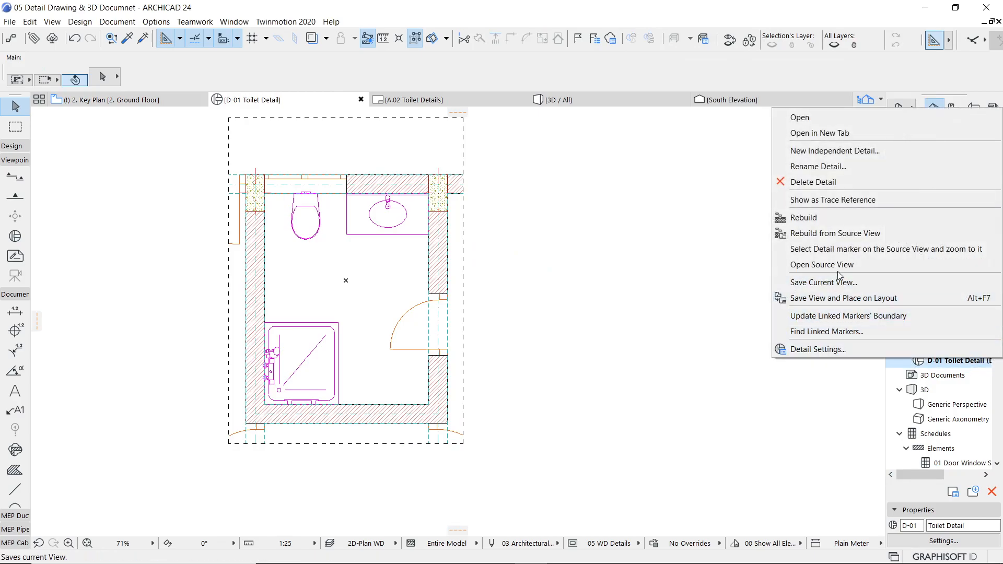
left_click(845, 234)
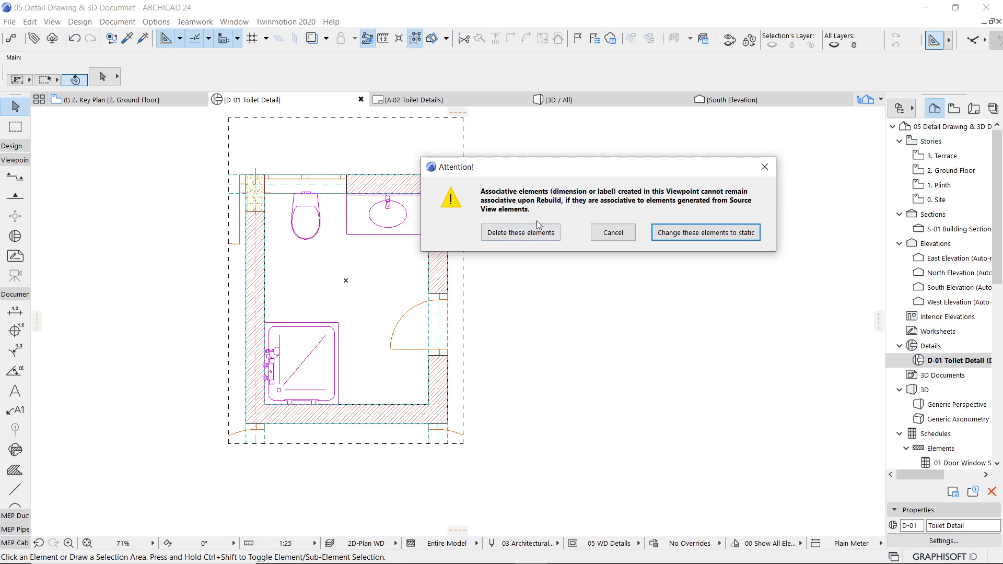
left_click(689, 234)
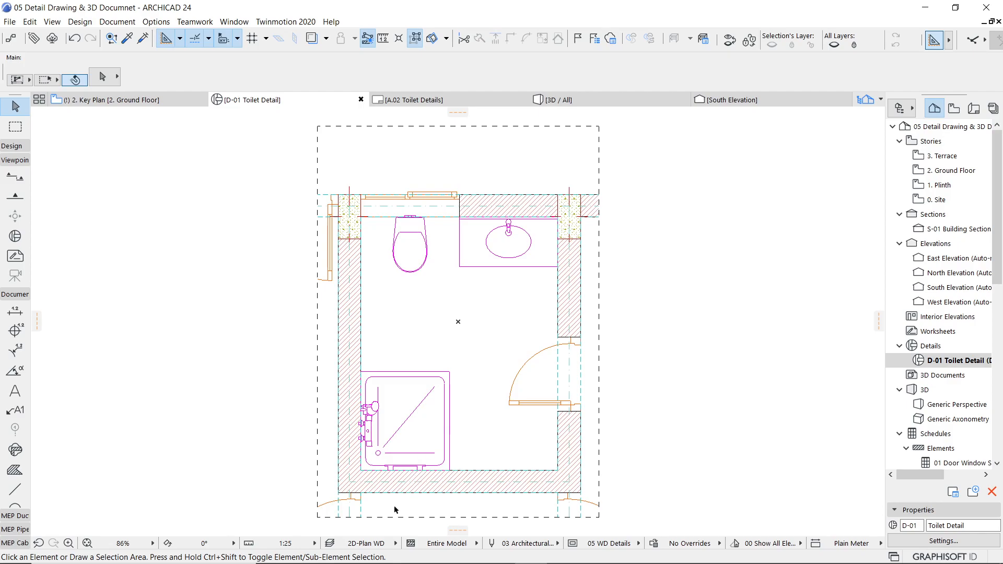
Step: Apply the 2D-Plan Details layer combination to the D-01 Toilet Detail viewpoint
left_click(374, 545)
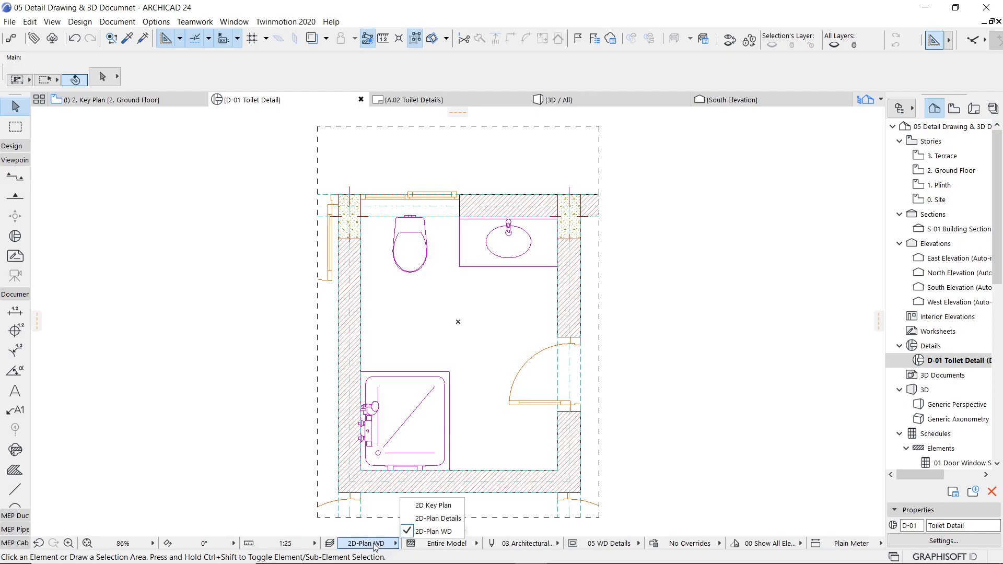
left_click(438, 518)
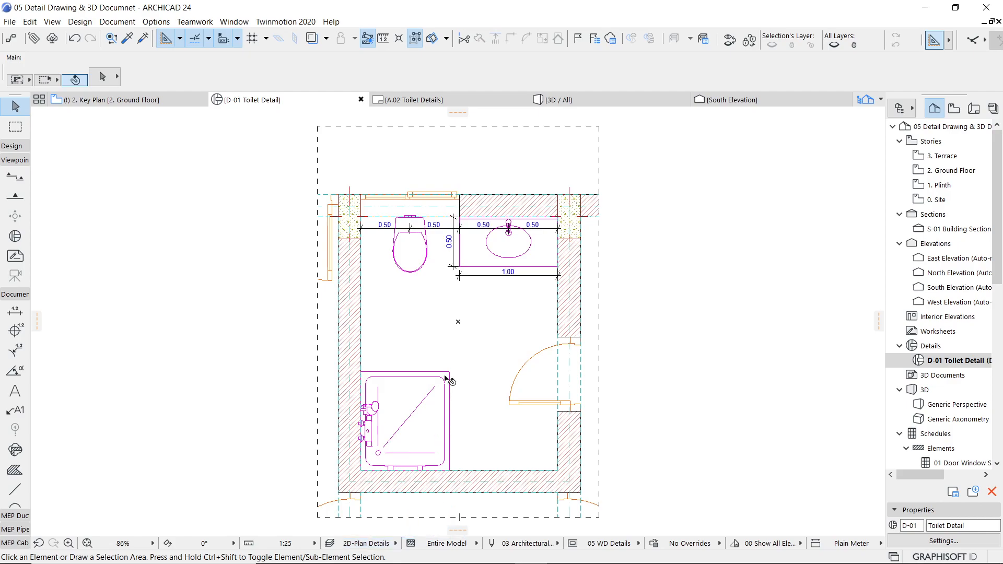
scroll(442, 242, "up", 4)
scroll(491, 371, "down", 5)
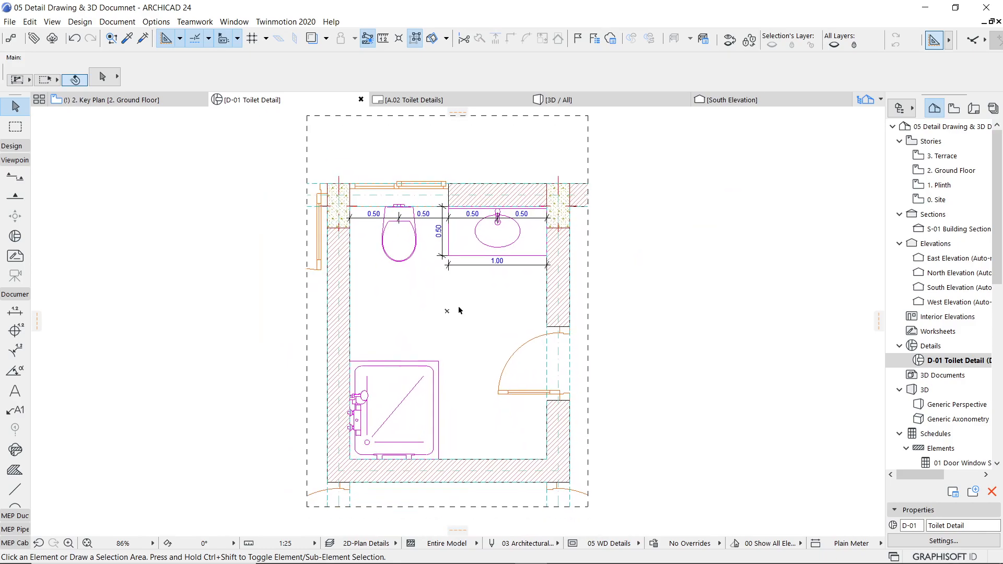
Step: Select the dimension below the washbasin counter and review its layer and other dimension selection settings
scroll(469, 277, "up", 3)
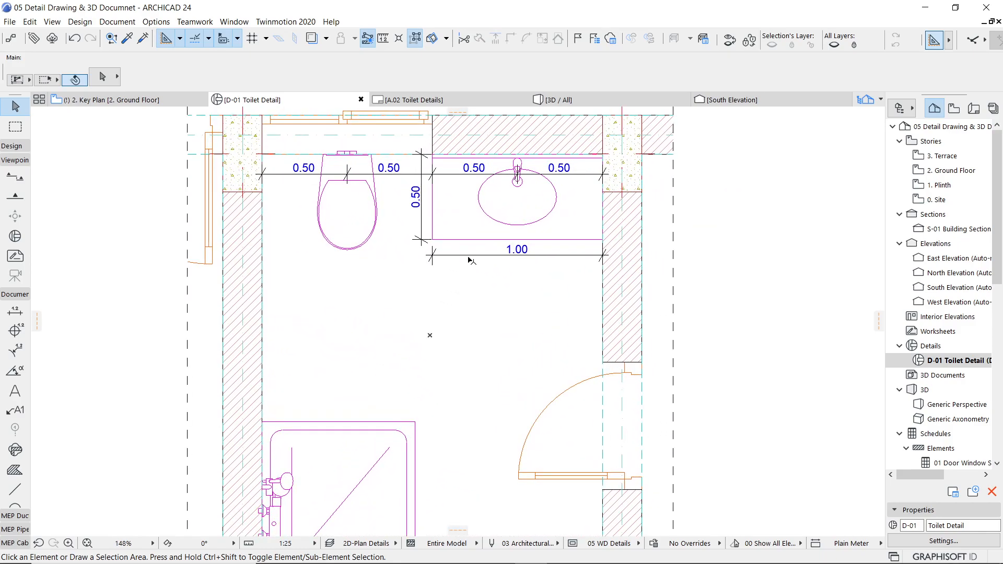
left_click(453, 261)
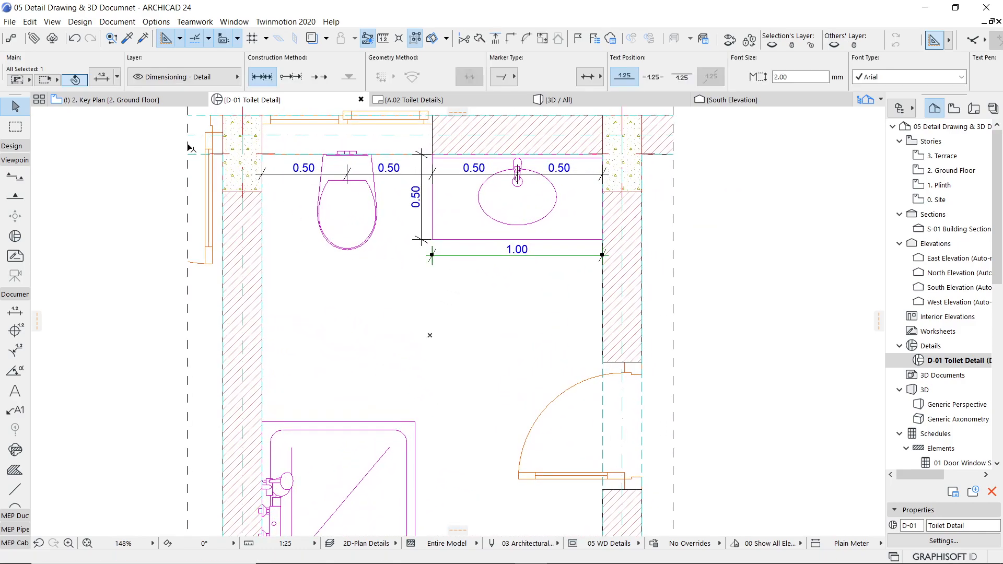
left_click(103, 77)
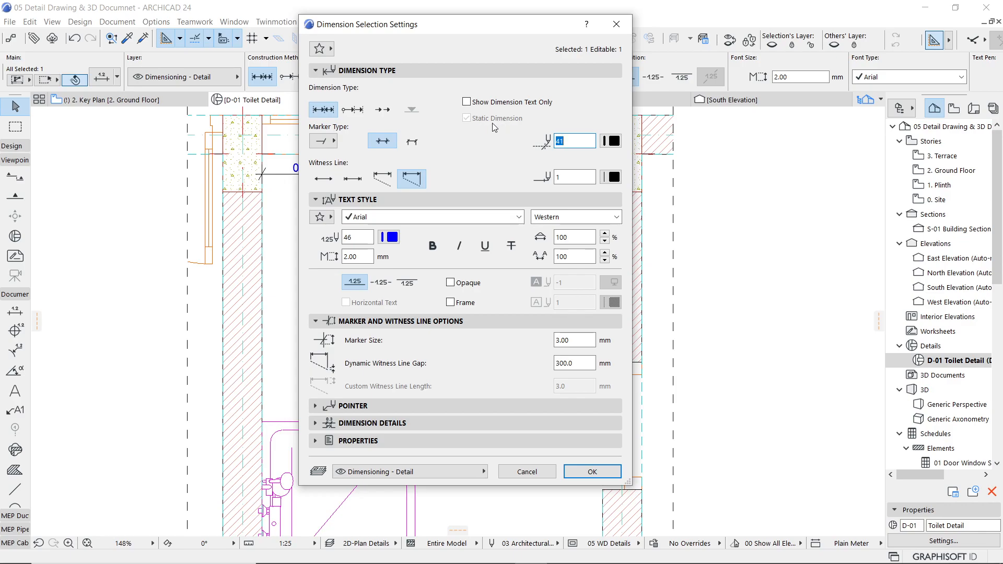
left_click(588, 473)
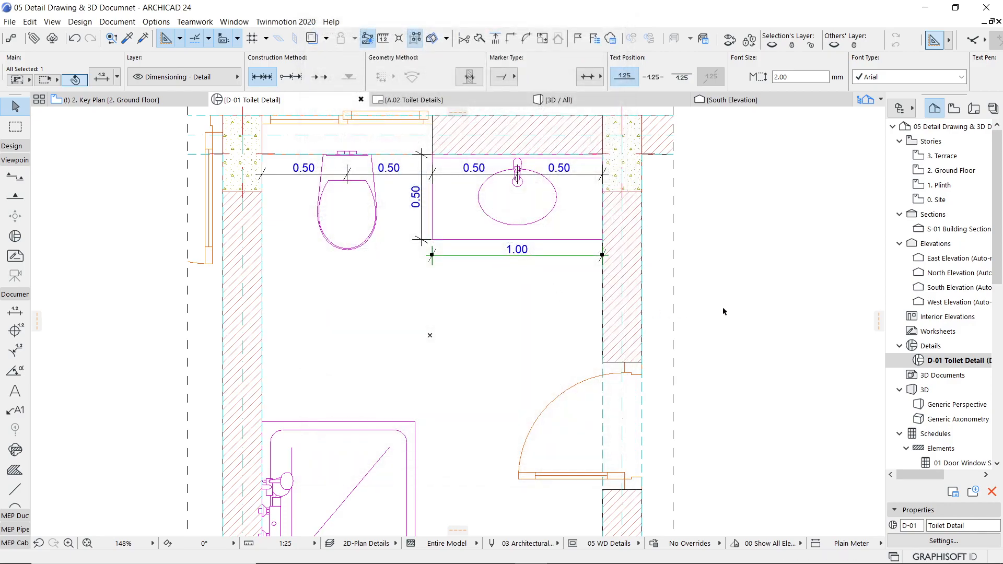
left_click(730, 308)
Step: Select the door's swing arc in the toilet detail to examine what kind of element it is
scroll(718, 389, "down", 3)
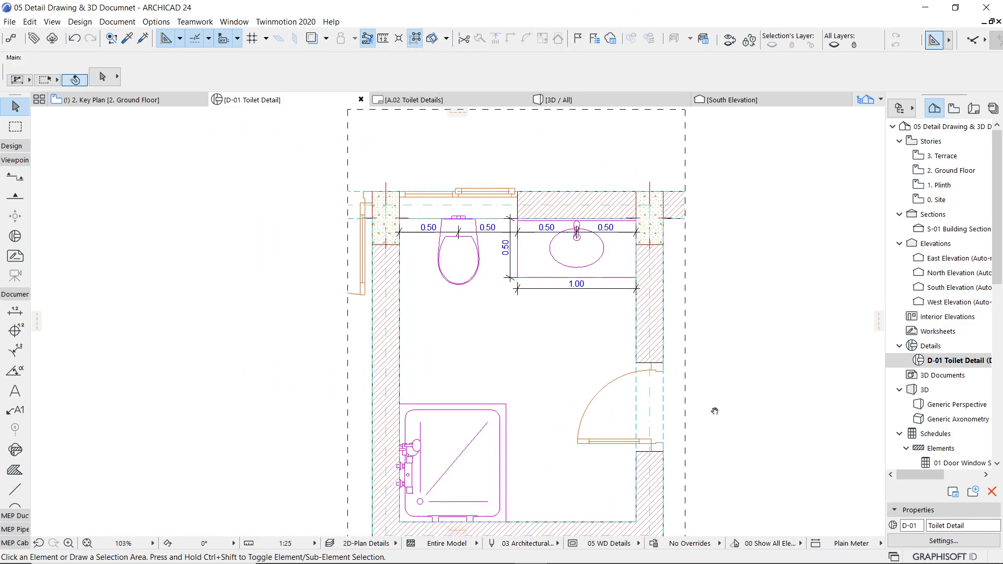
middle_click_drag(650, 310, 640, 379)
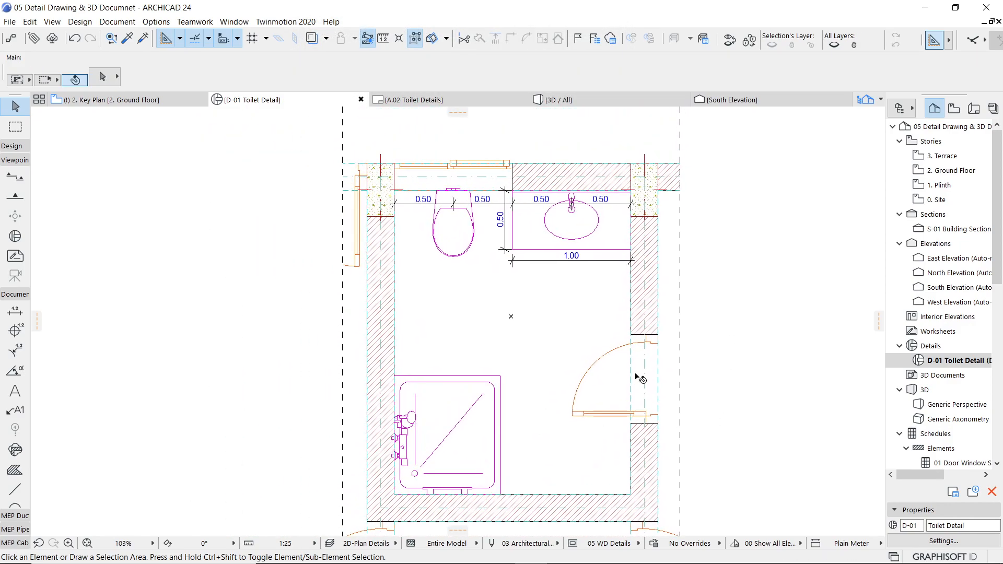
scroll(540, 341, "down", 3)
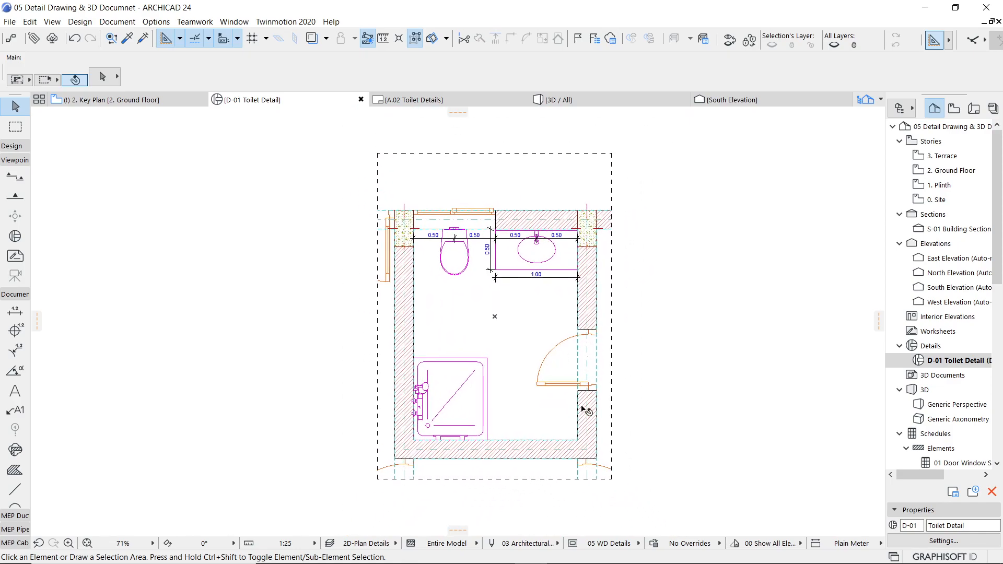
left_click(537, 386)
left_click(549, 355)
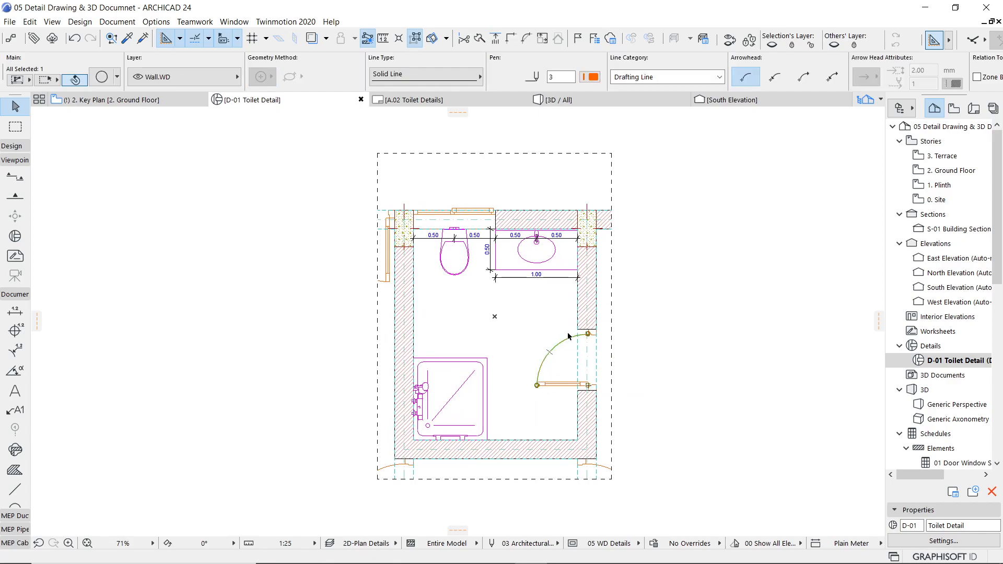
key("Escape")
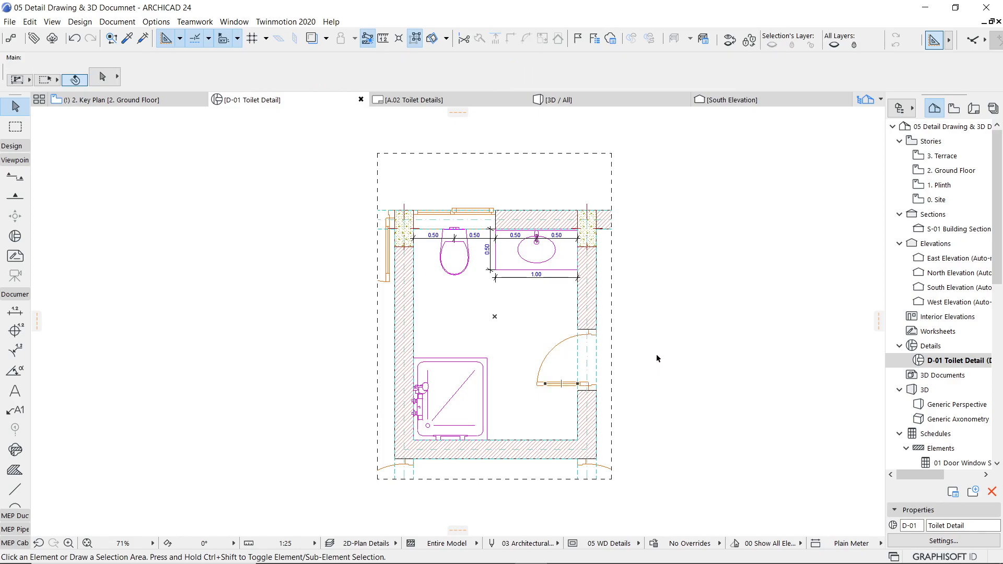
Step: On the ground floor plan, measure door D03's offset from the toilet's inner corner and move the door 400 mm toward the washbasin wall
left_click(144, 100)
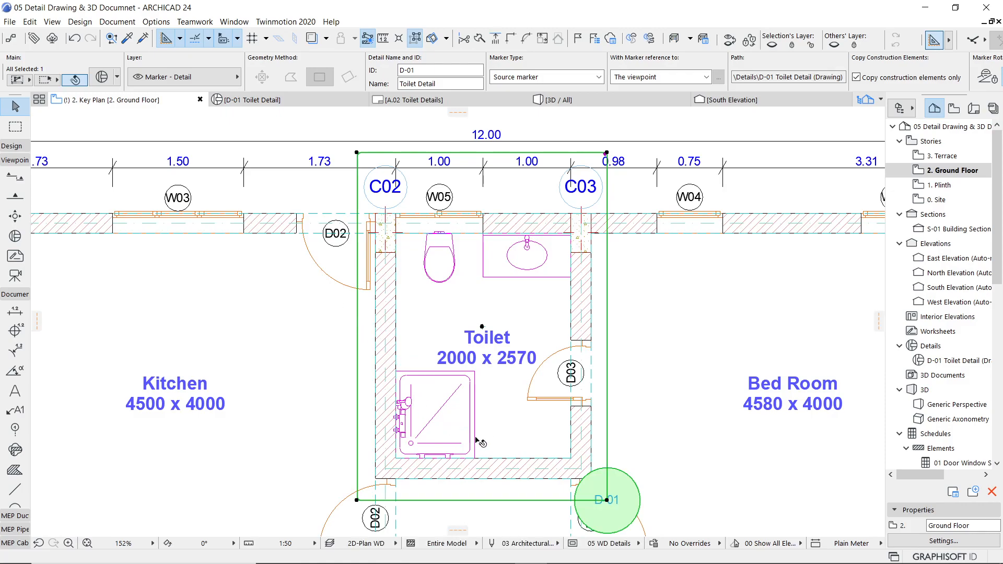
left_click(527, 404)
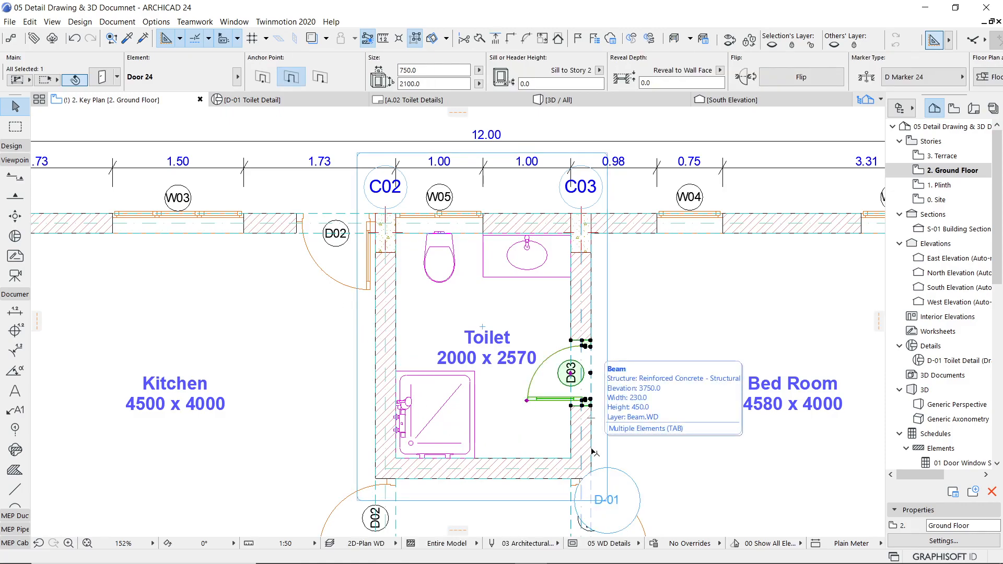
key("m")
left_click(571, 459)
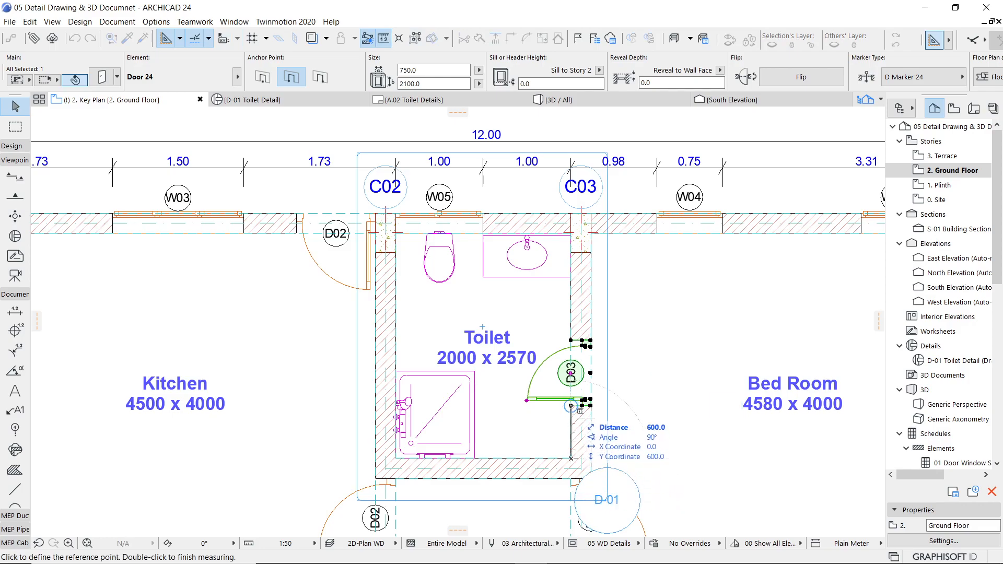
key("Escape")
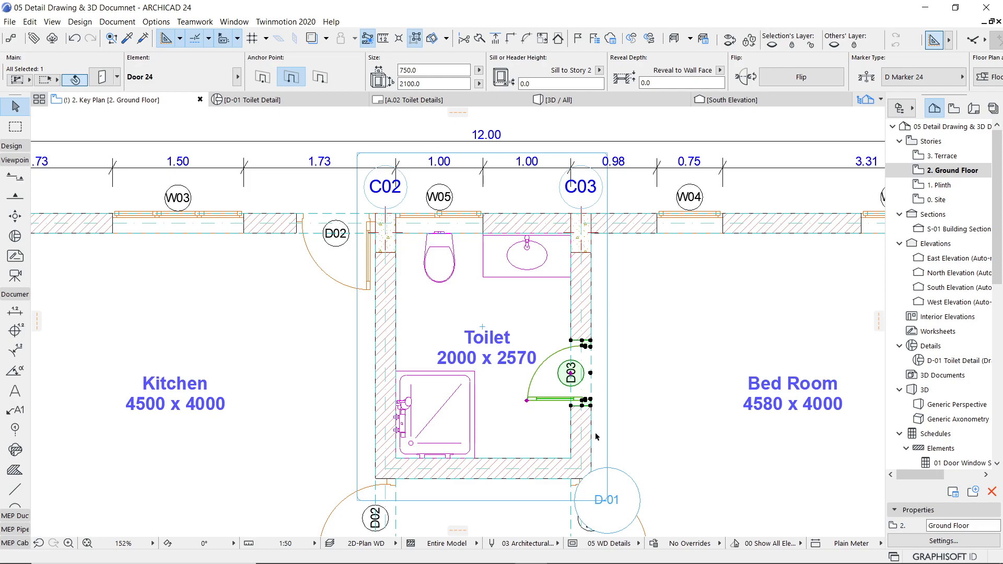
key("ctrl+d")
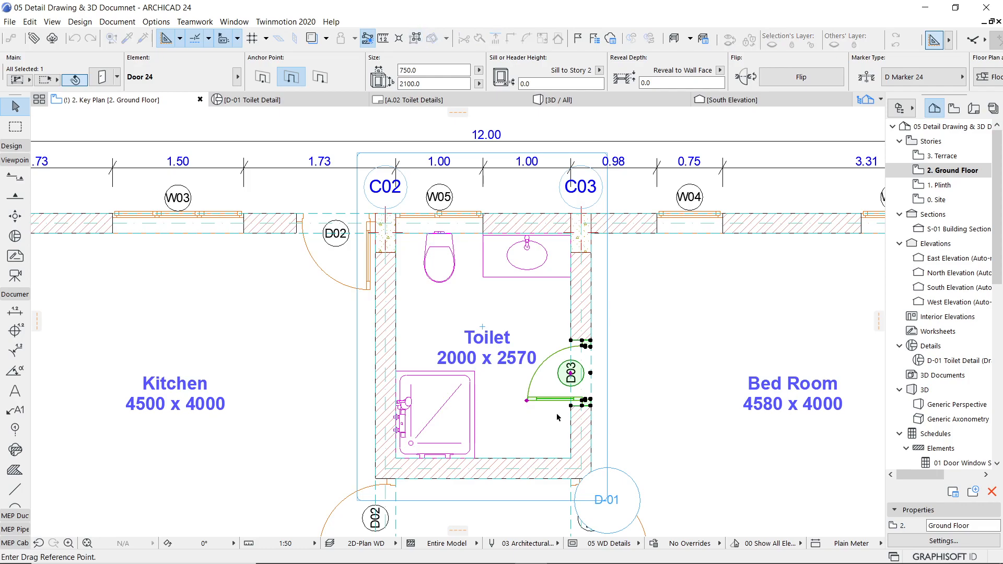
left_click(571, 405)
left_click(478, 372)
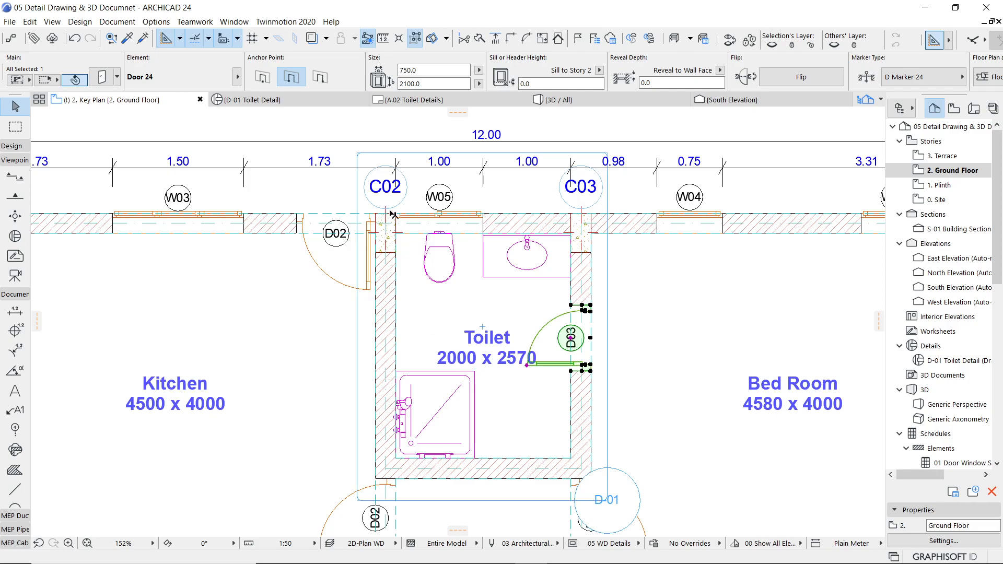
Step: Return to the D-01 Toilet Detail viewpoint and rebuild it from its source view
left_click(302, 98)
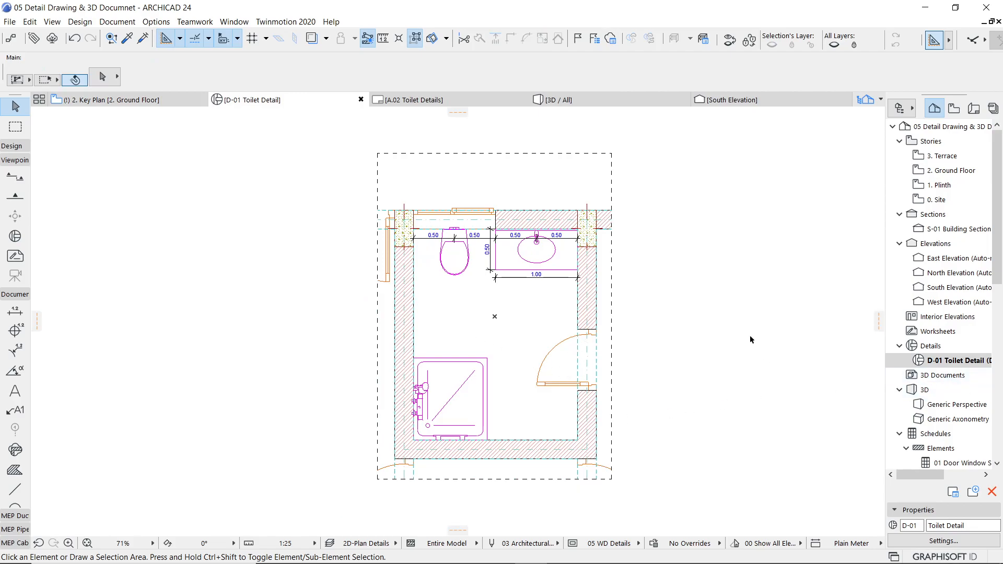
right_click(286, 102)
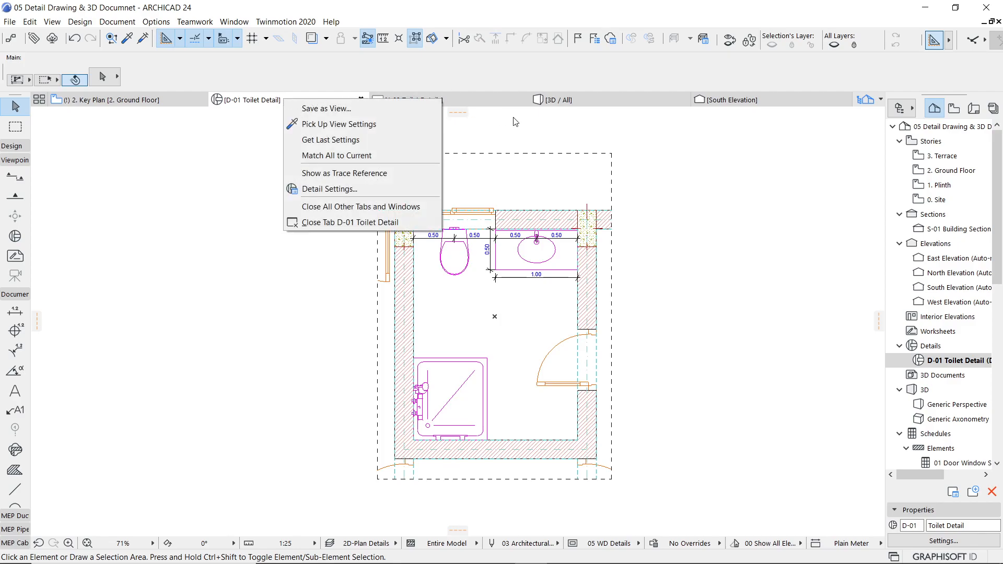
right_click(944, 362)
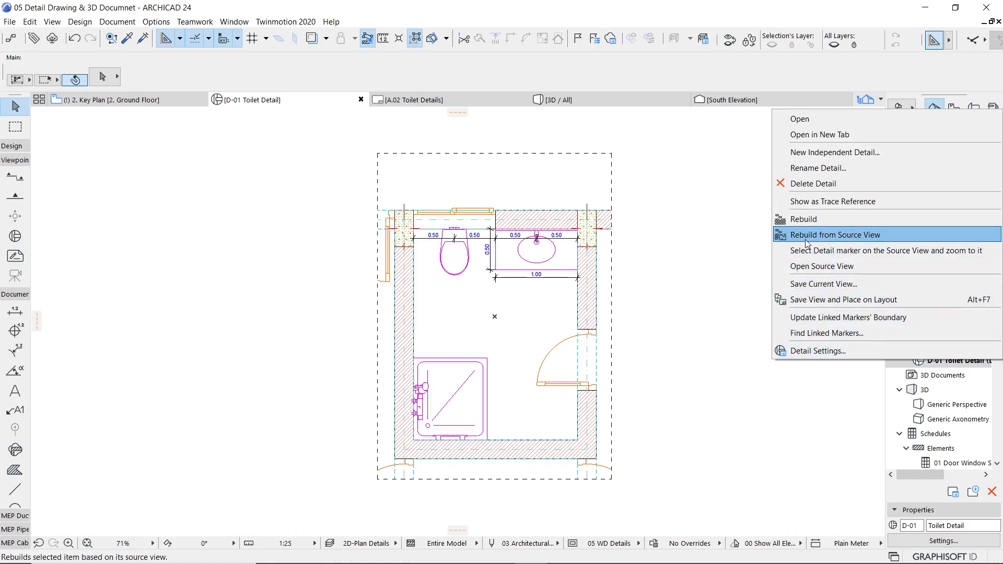
left_click(845, 236)
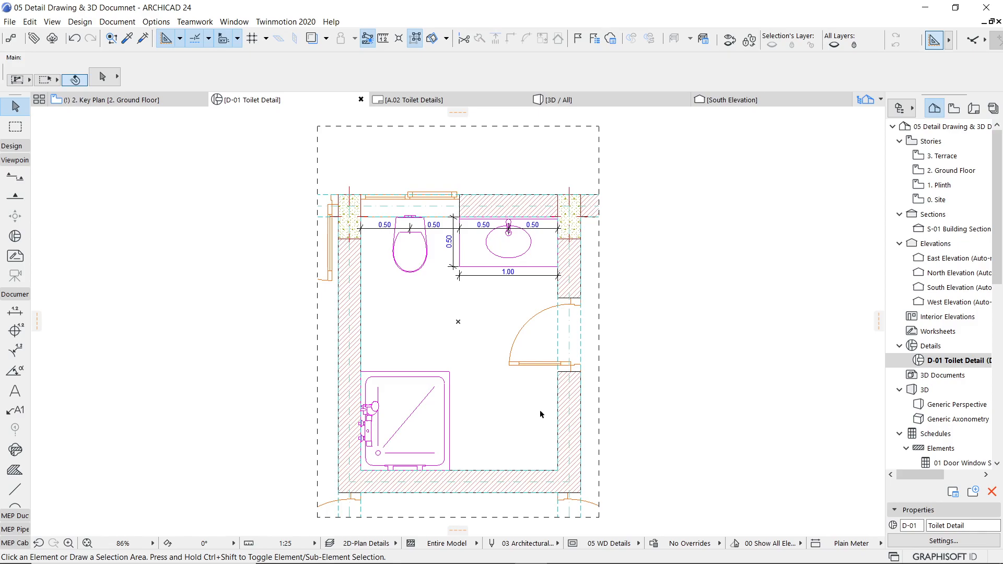
Step: Use the Organizer to save the Details group with D-01 Toilet Detail as views in the WD Details folder
left_click(901, 109)
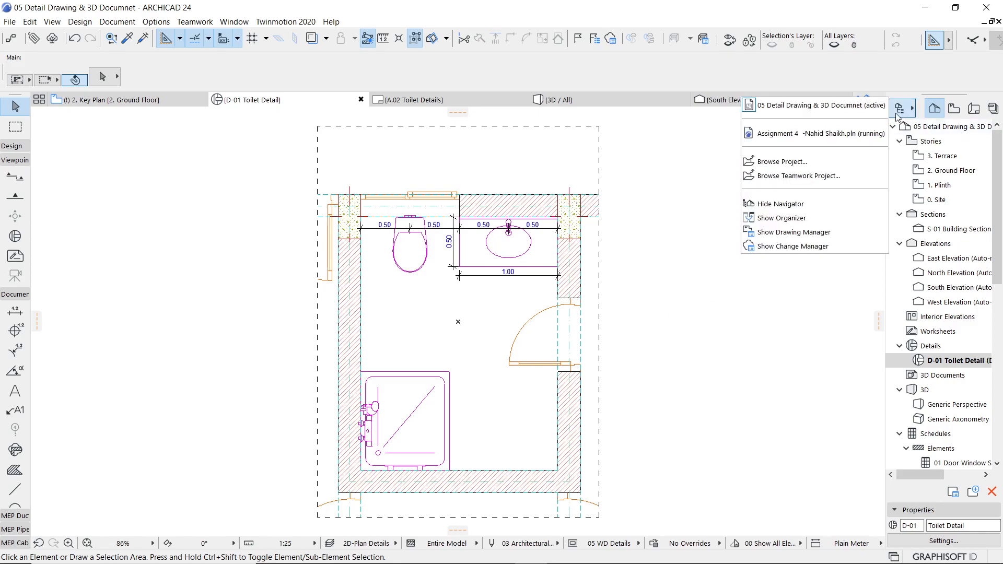
left_click(799, 219)
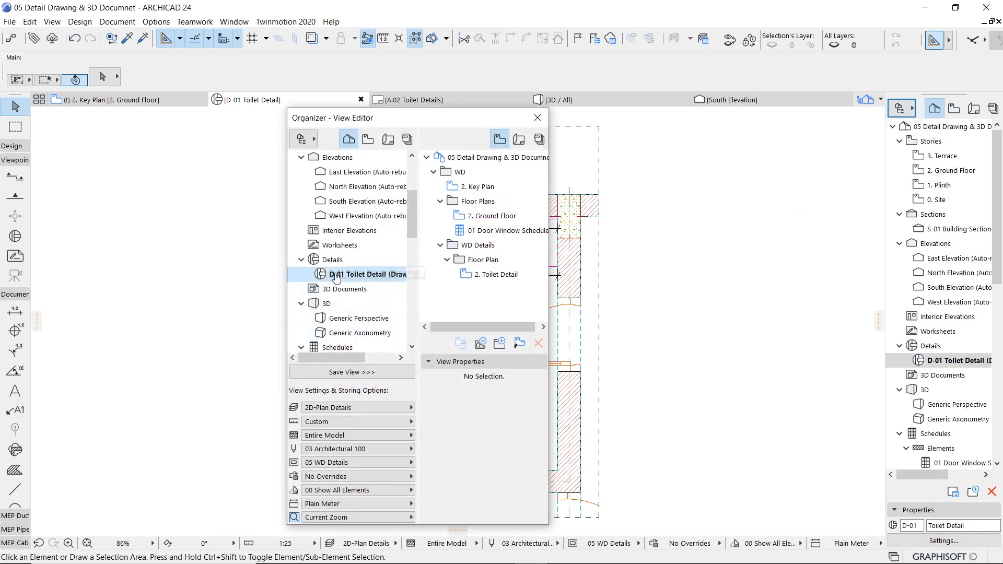
left_click(354, 421)
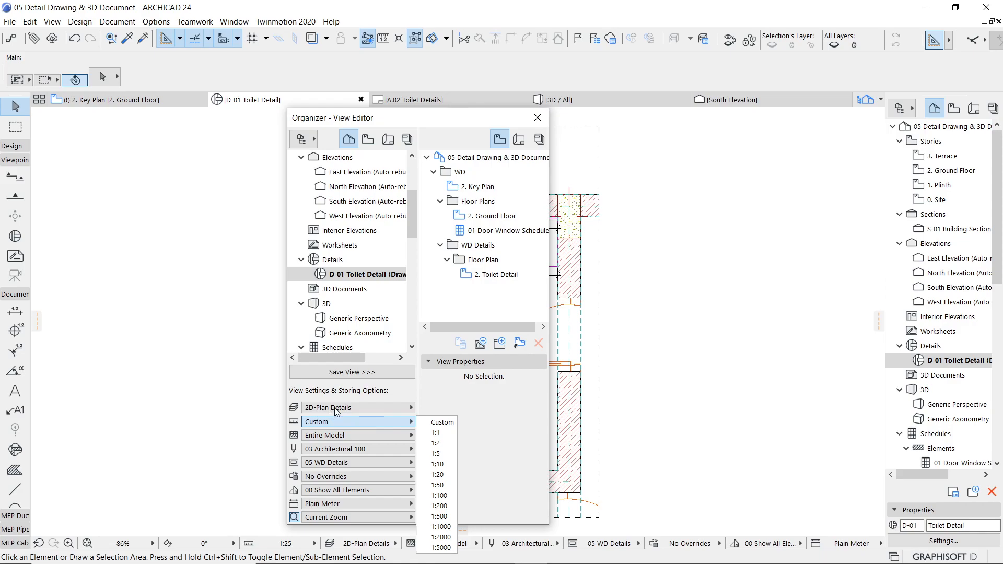
left_click(433, 387)
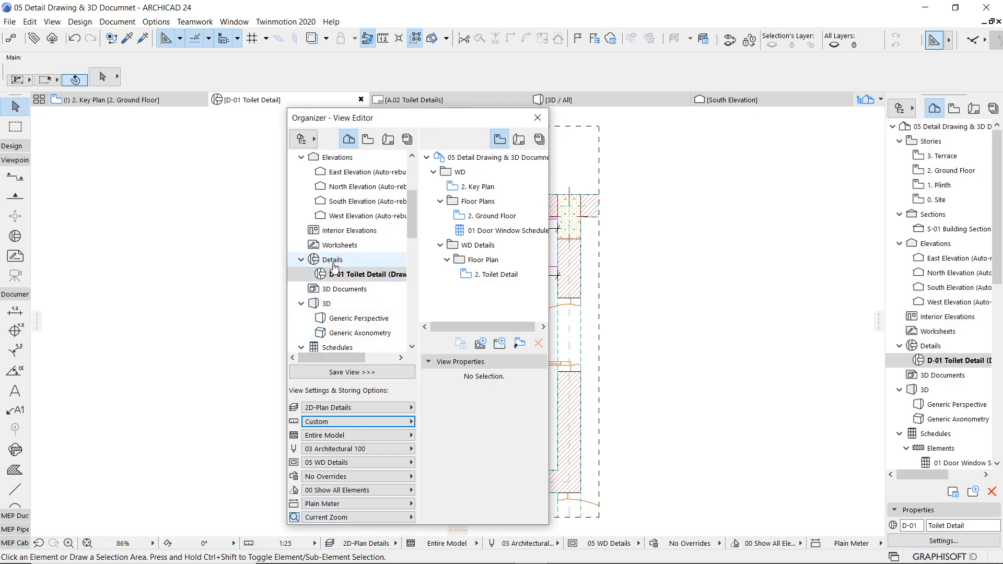
left_click_drag(329, 267, 481, 260)
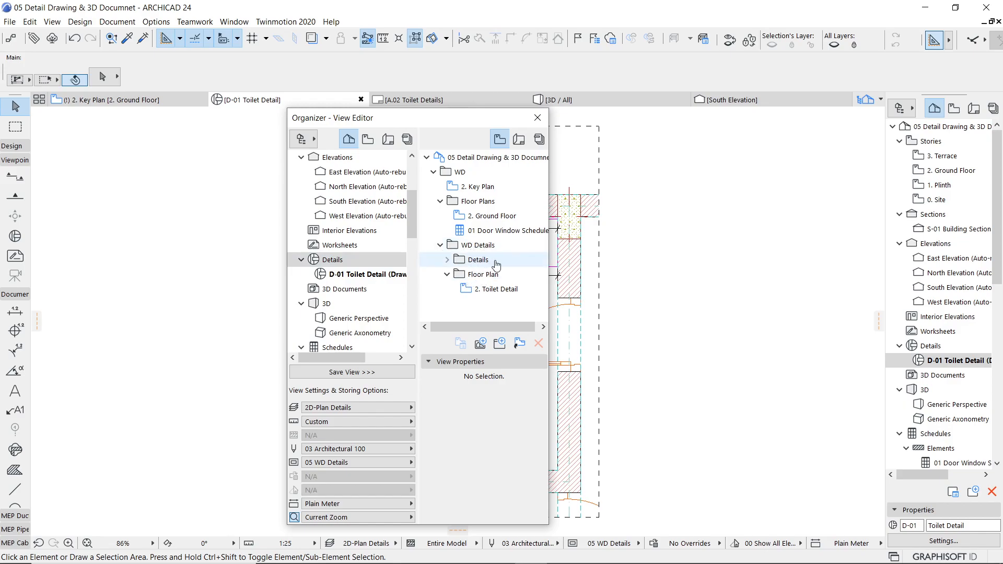
left_click(447, 260)
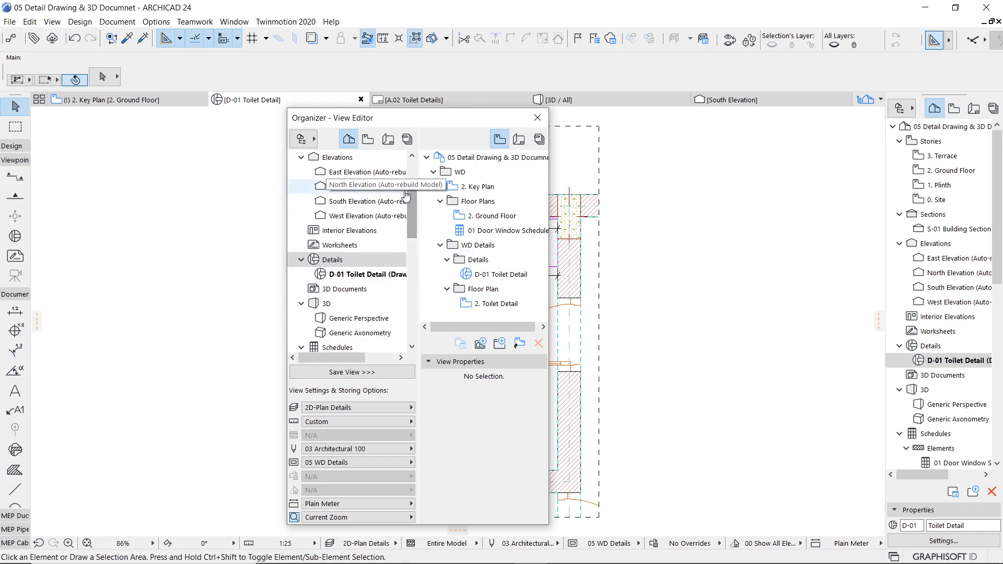
left_click_drag(416, 204, 416, 168)
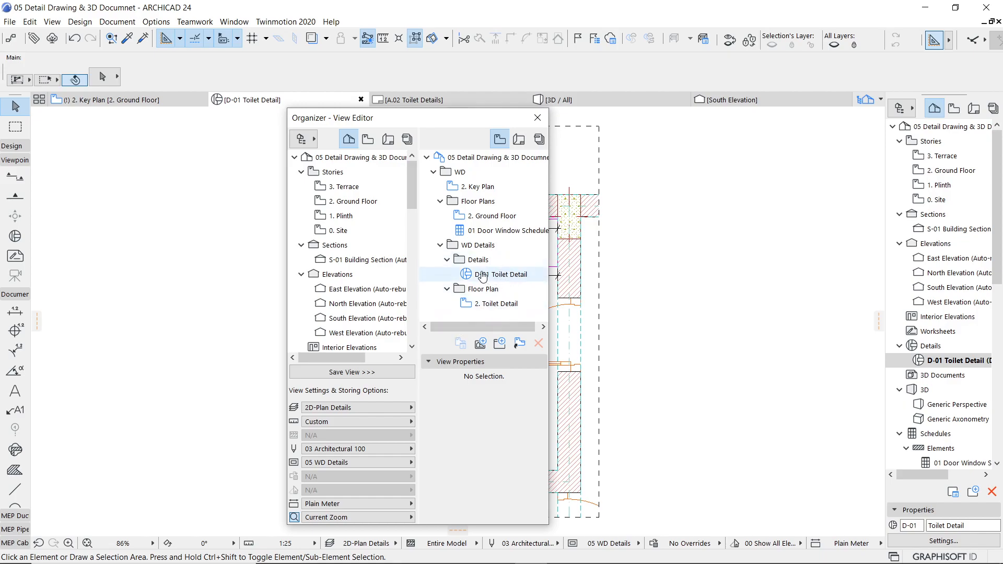
mouse_move(413, 195)
left_mouse_down()
mouse_move(415, 234)
mouse_move(377, 236)
mouse_move(389, 242)
left_mouse_up()
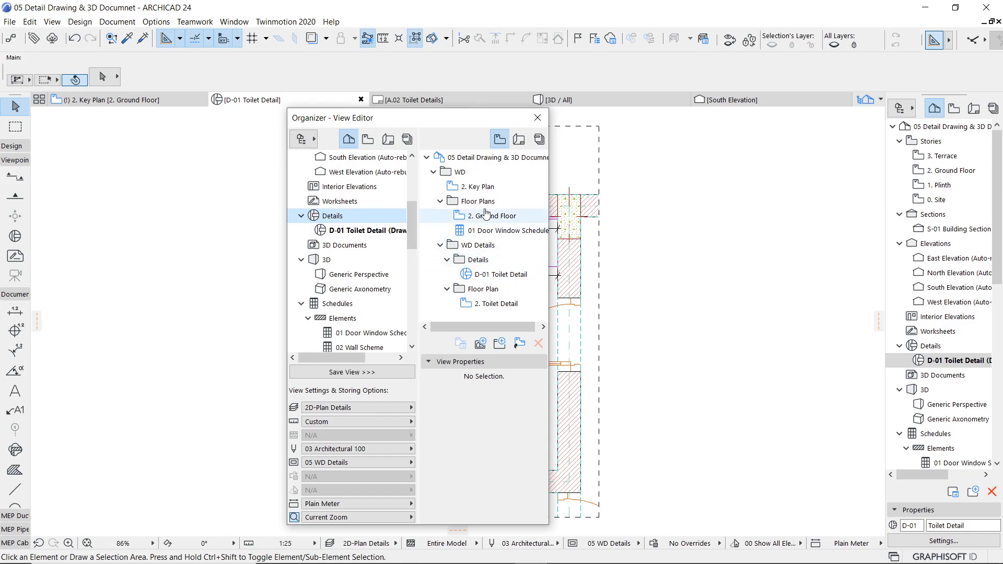
left_click(532, 122)
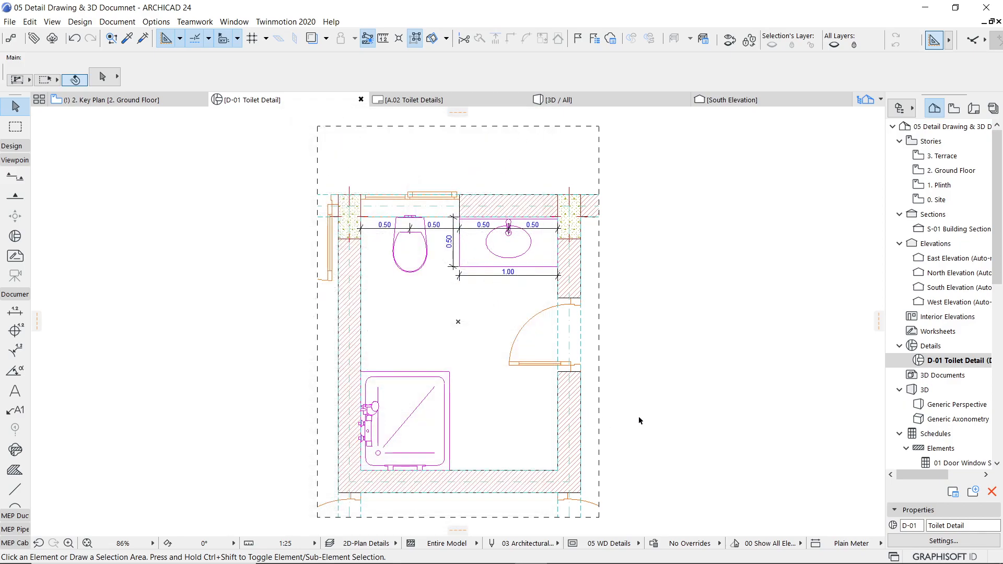
Step: Review the marker reference options in the D-01 Toilet Detail's settings, keeping the reference to the viewpoint
right_click(944, 364)
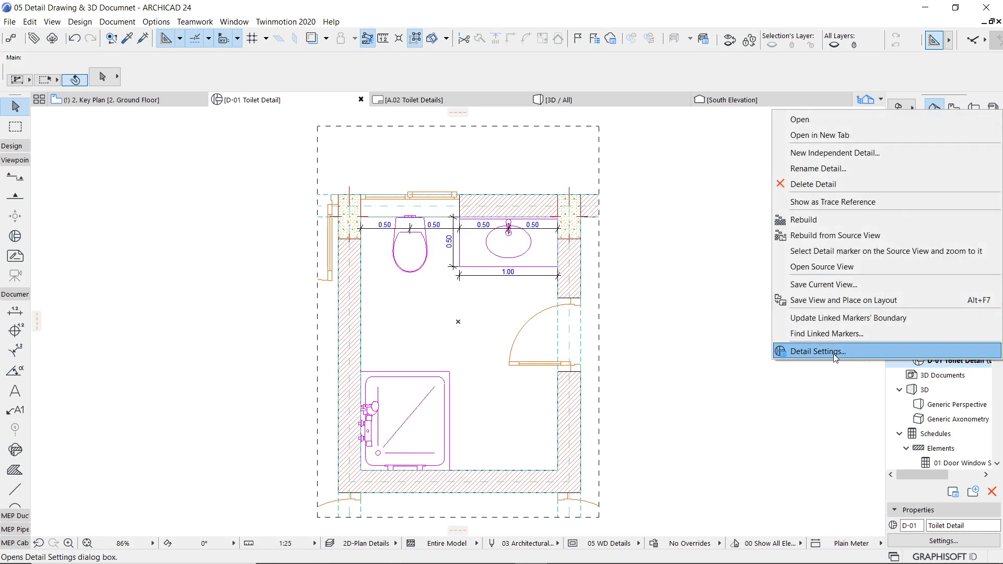
left_click(834, 354)
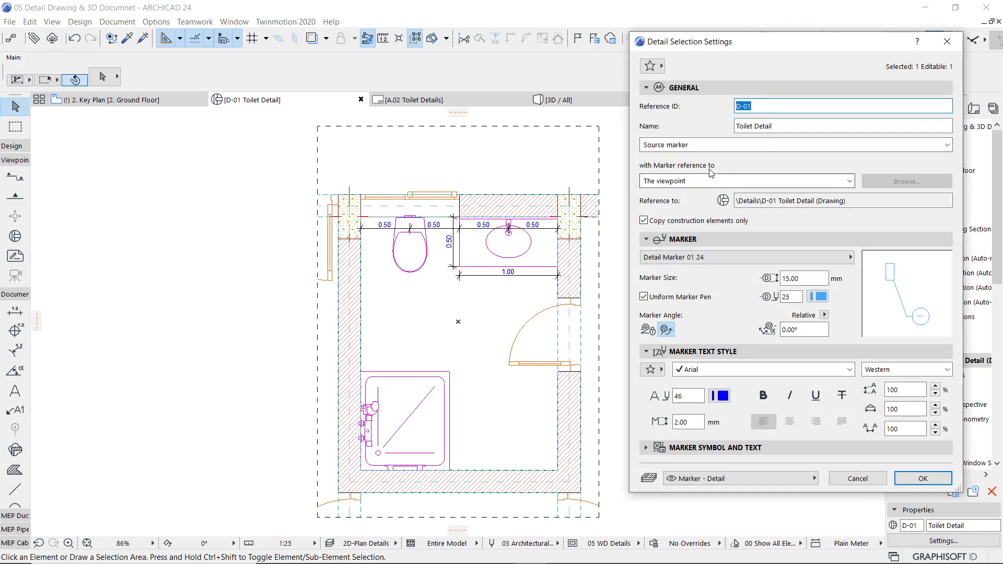
left_click(698, 183)
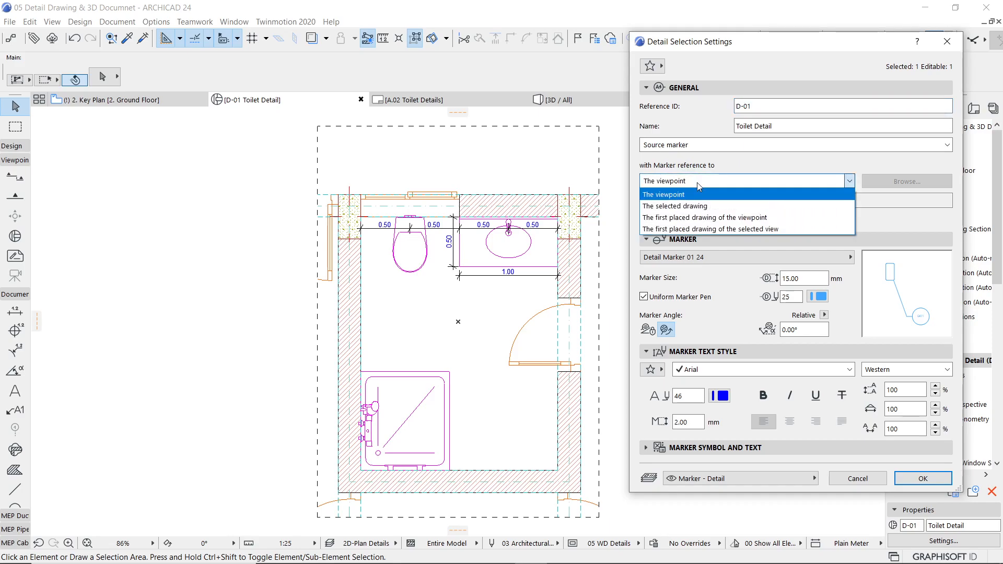
left_click(732, 157)
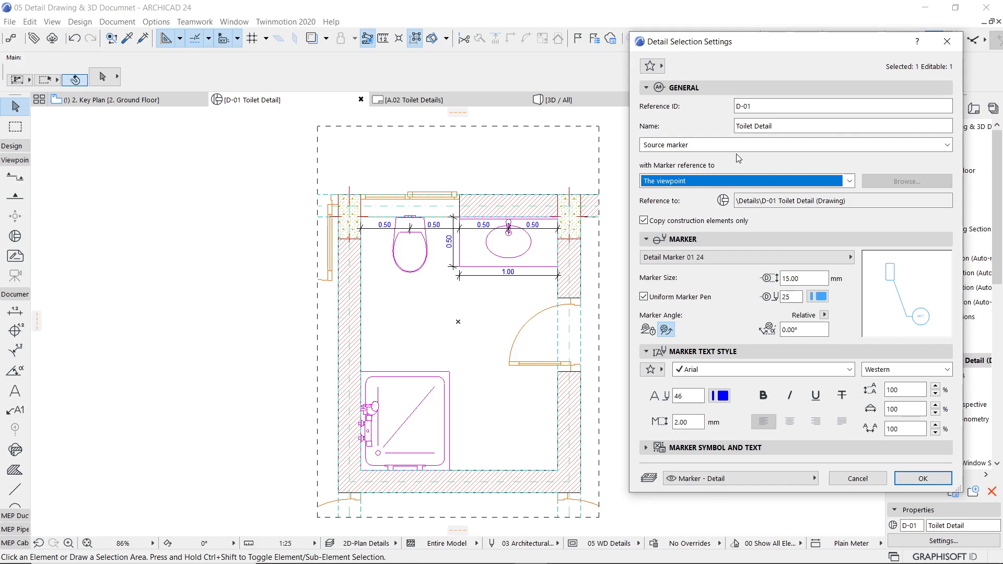
left_click(911, 478)
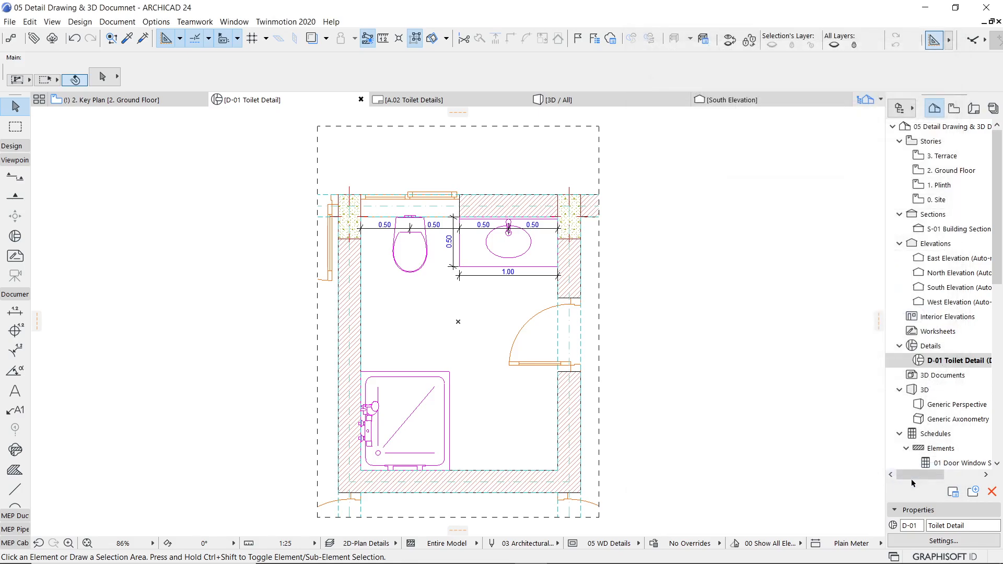